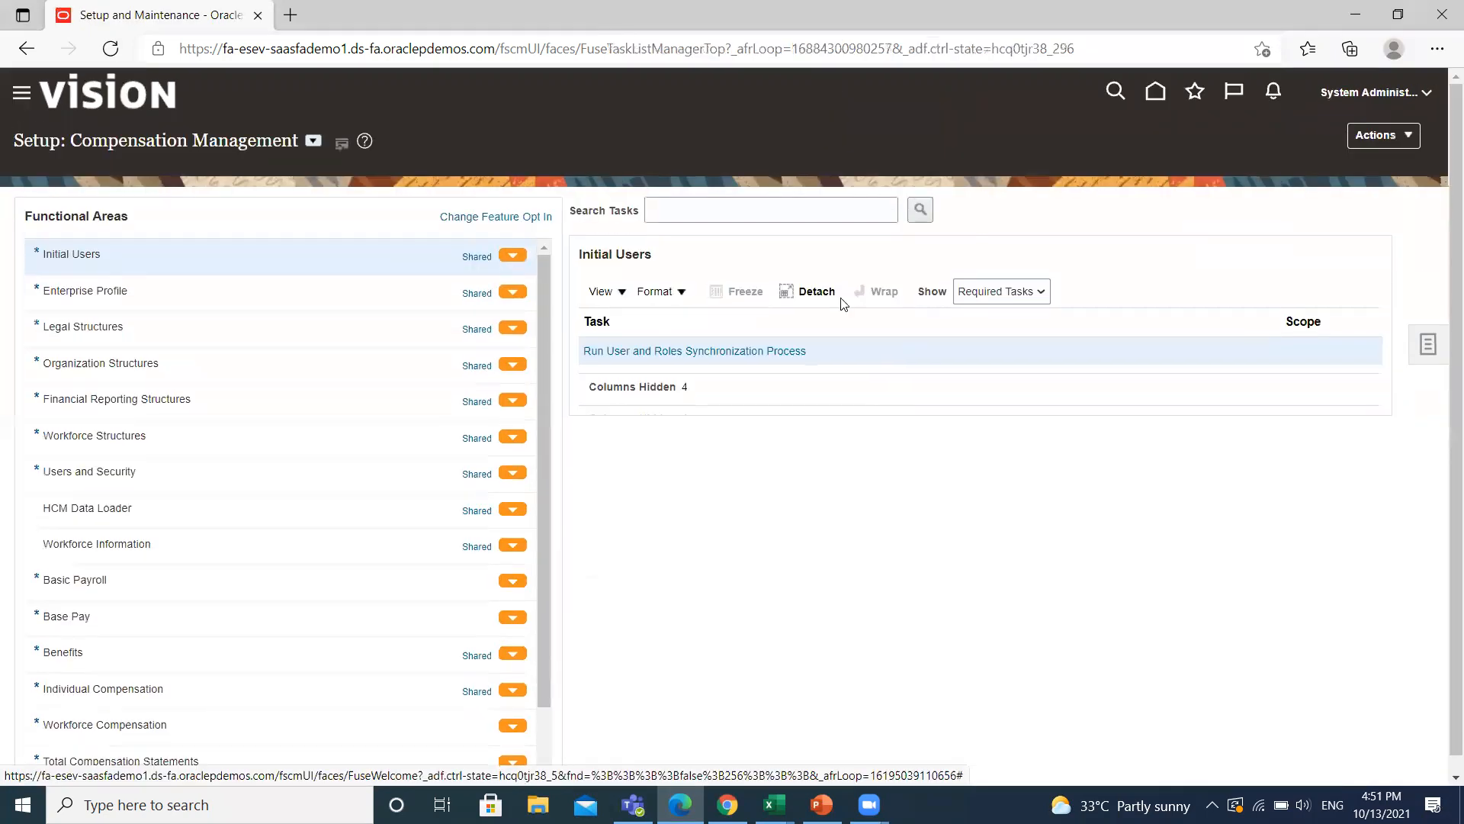
Step: Go to the list of implementation projects and open BISP Project
click(1421, 345)
click(1299, 208)
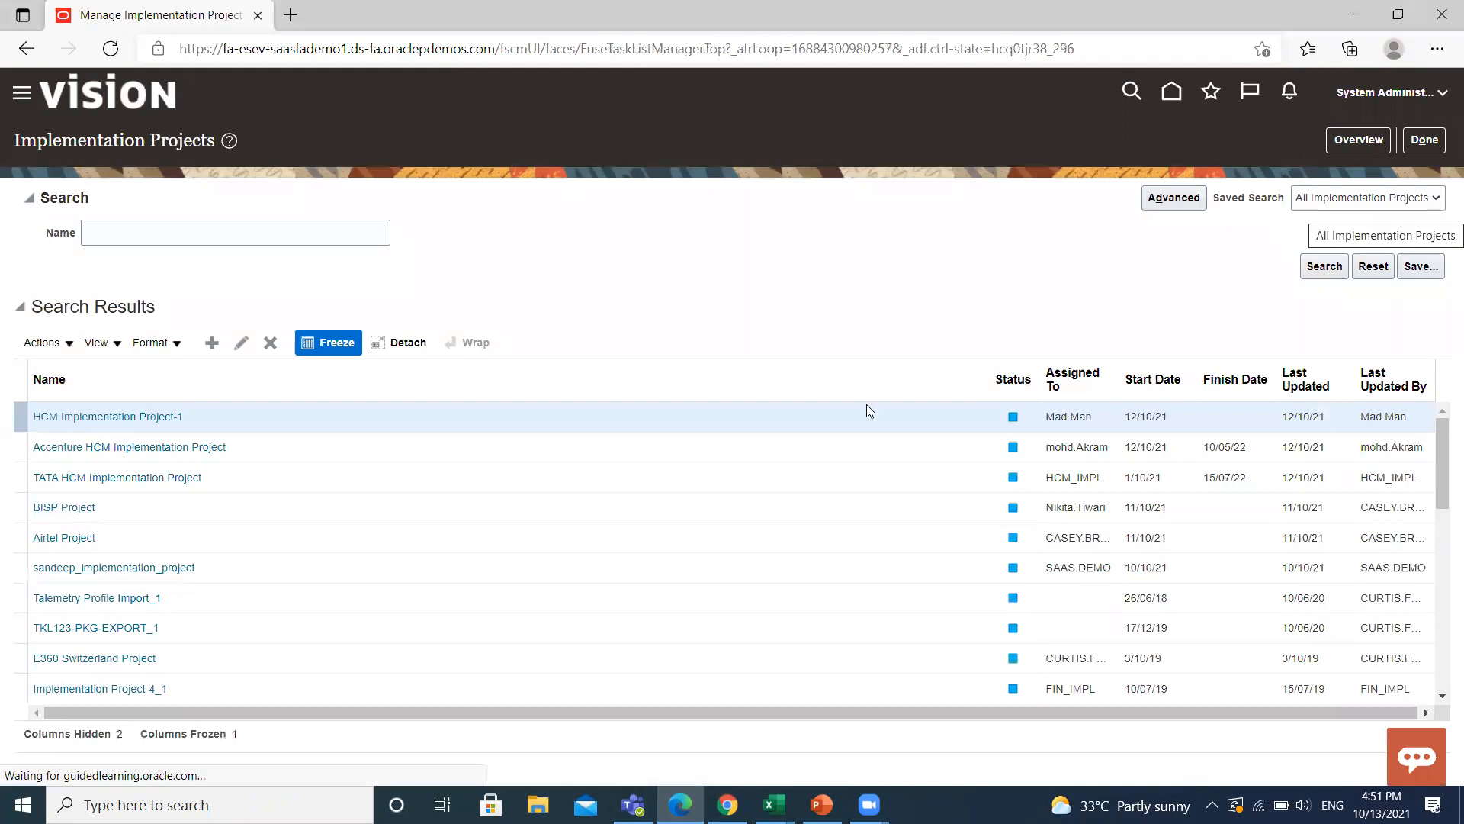
click(71, 507)
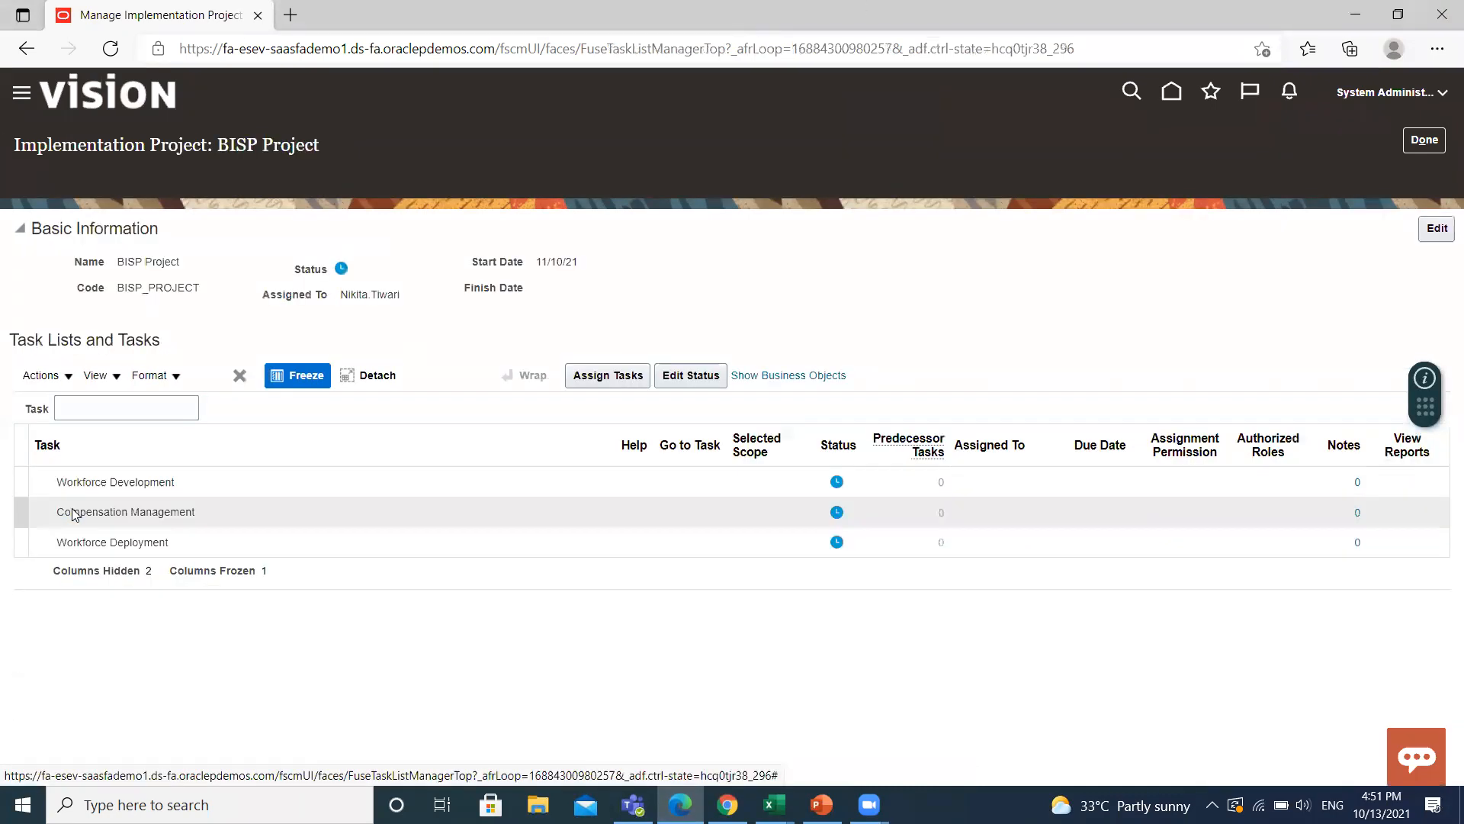
Step: Search the project's tasks for "MANAGE BUSINESS UNIT" and go to the Manage Business Unit task
click(104, 387)
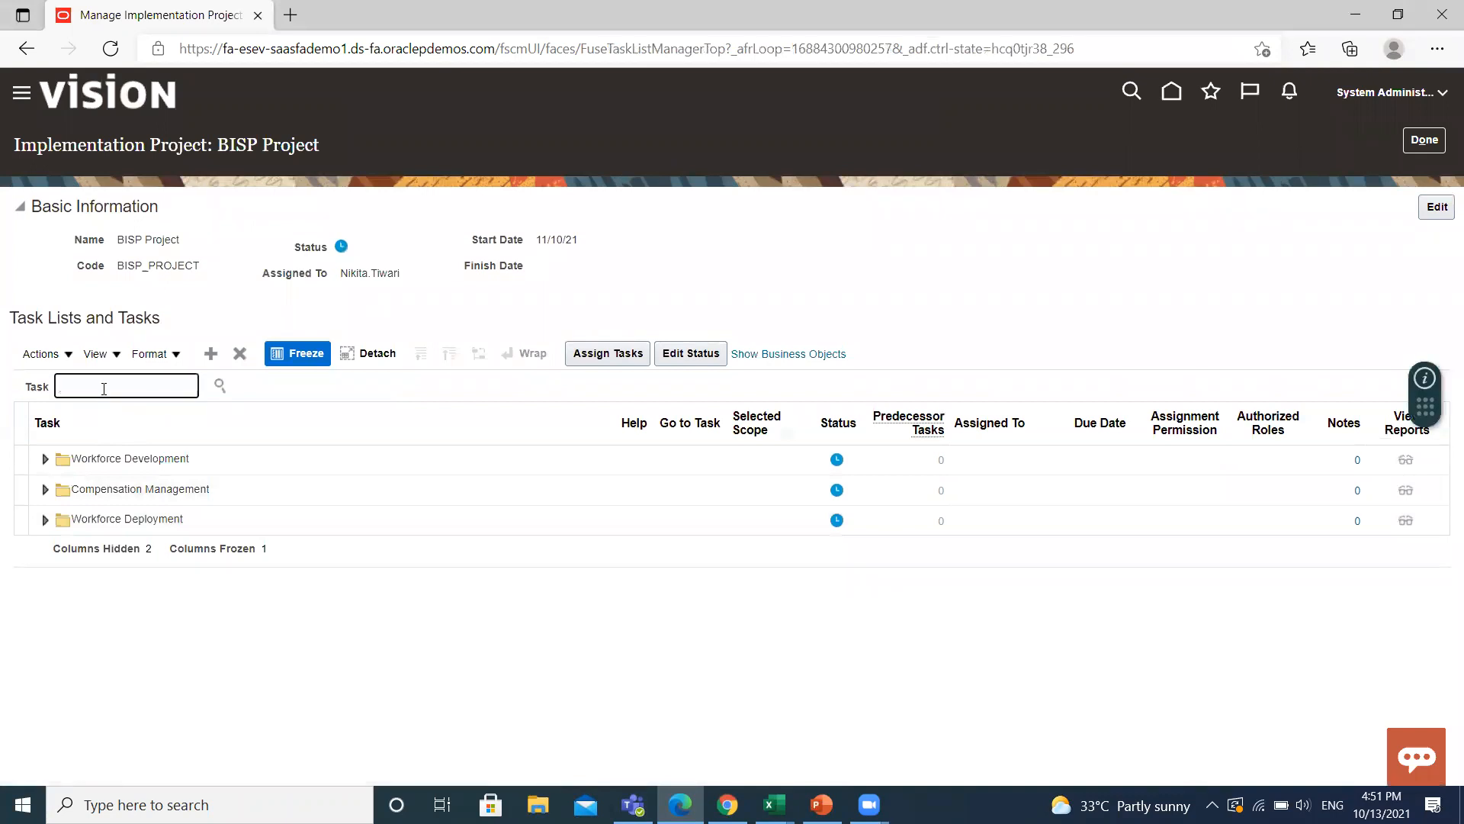
text(MANAGE BUSINESS UBIT)
key(Return)
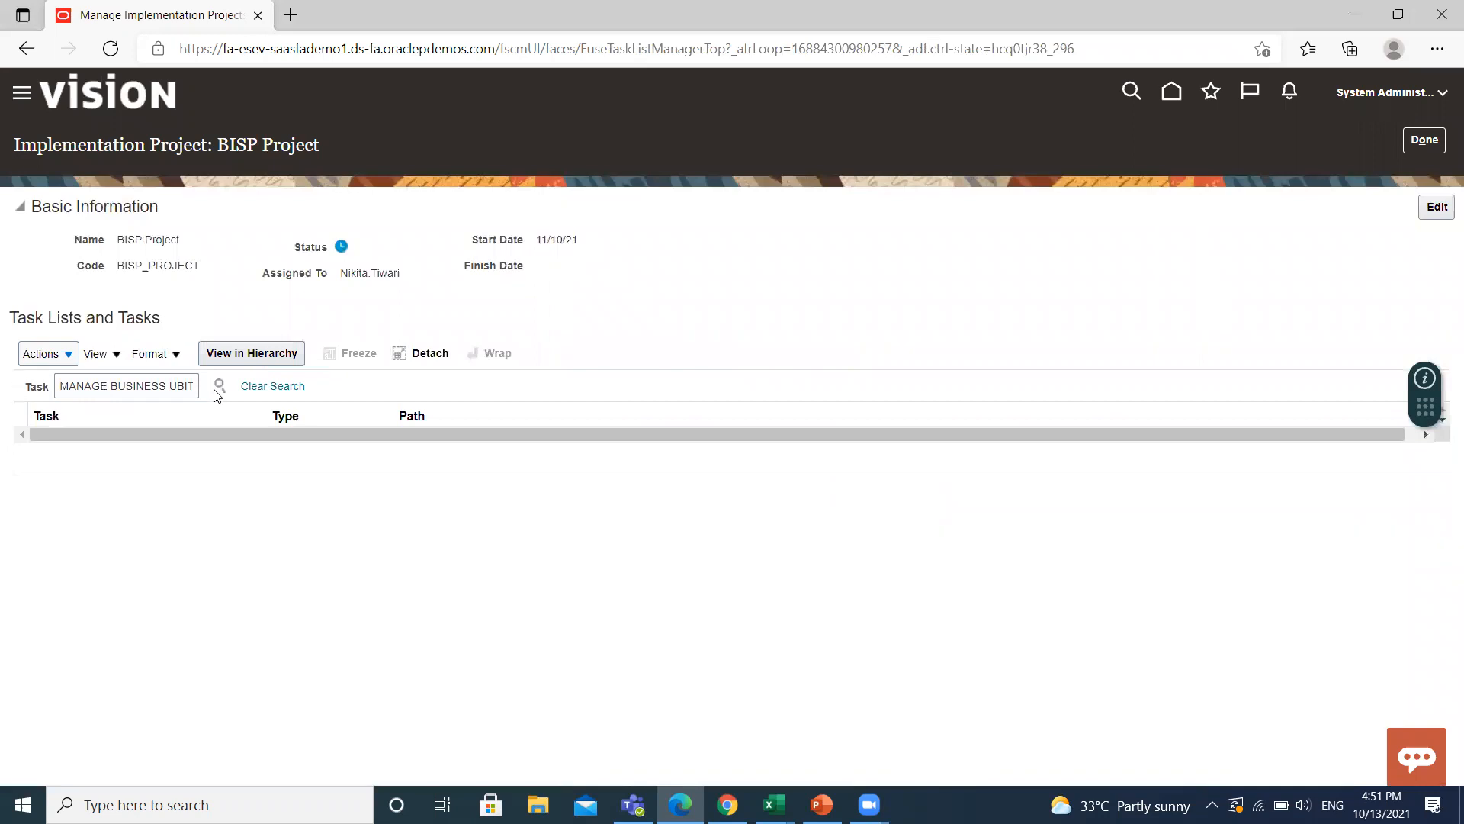
click(184, 386)
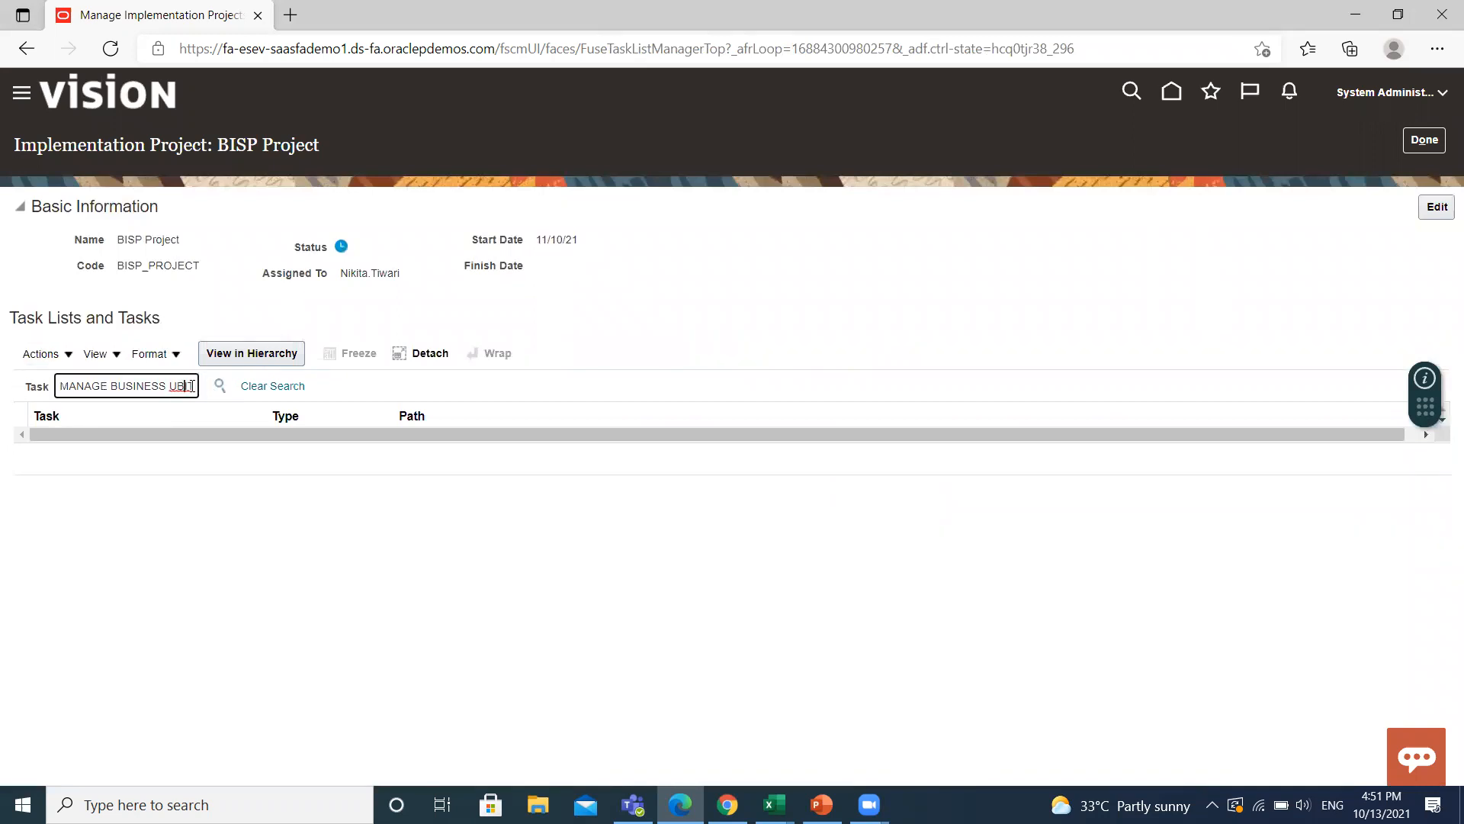
key(BackSpace)
key(BackSpace)
key(BackSpace)
text(NIT)
key(BackSpace)
text(N)
key(Return)
click(95, 447)
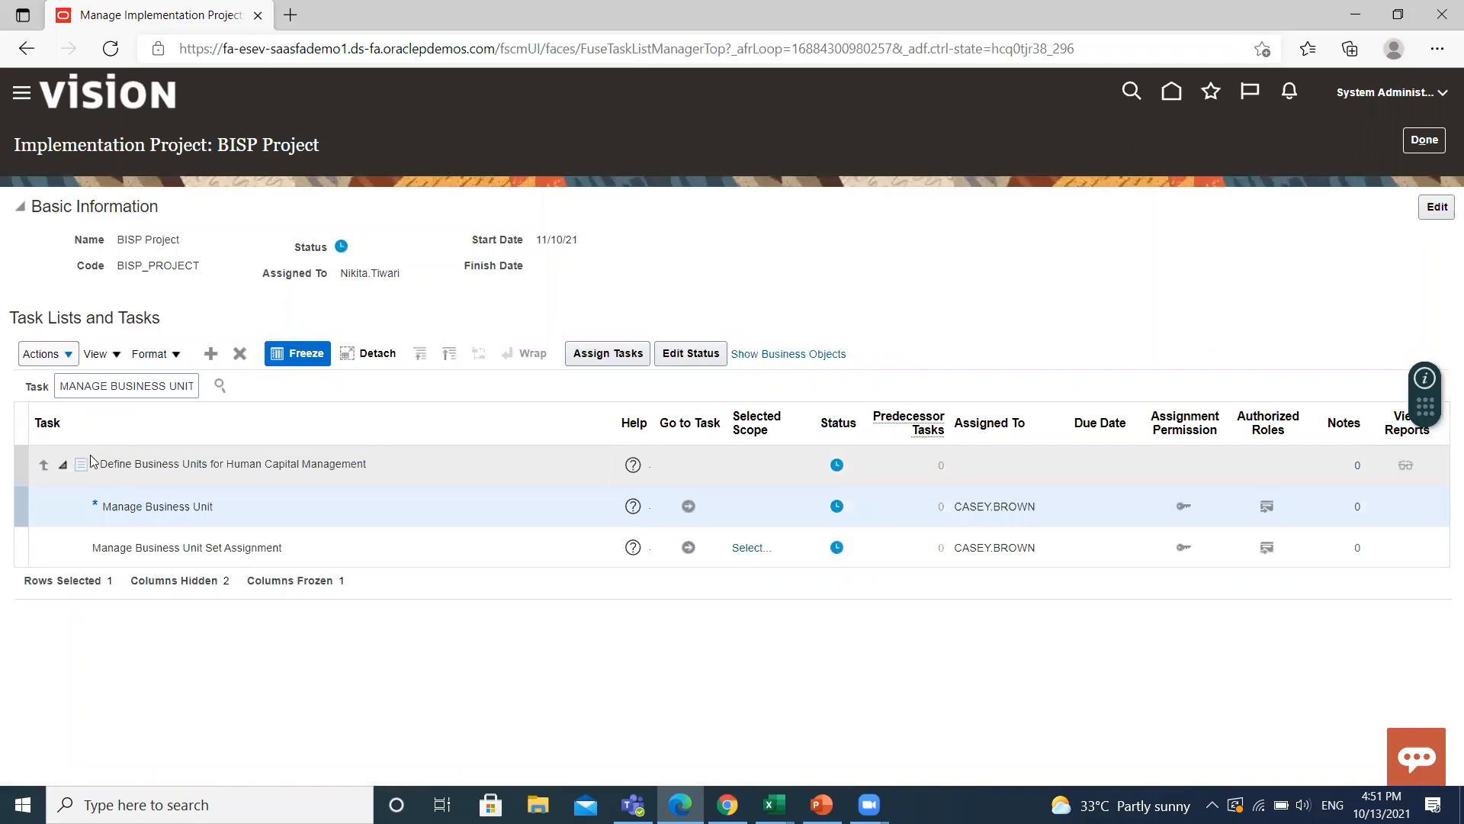
click(688, 506)
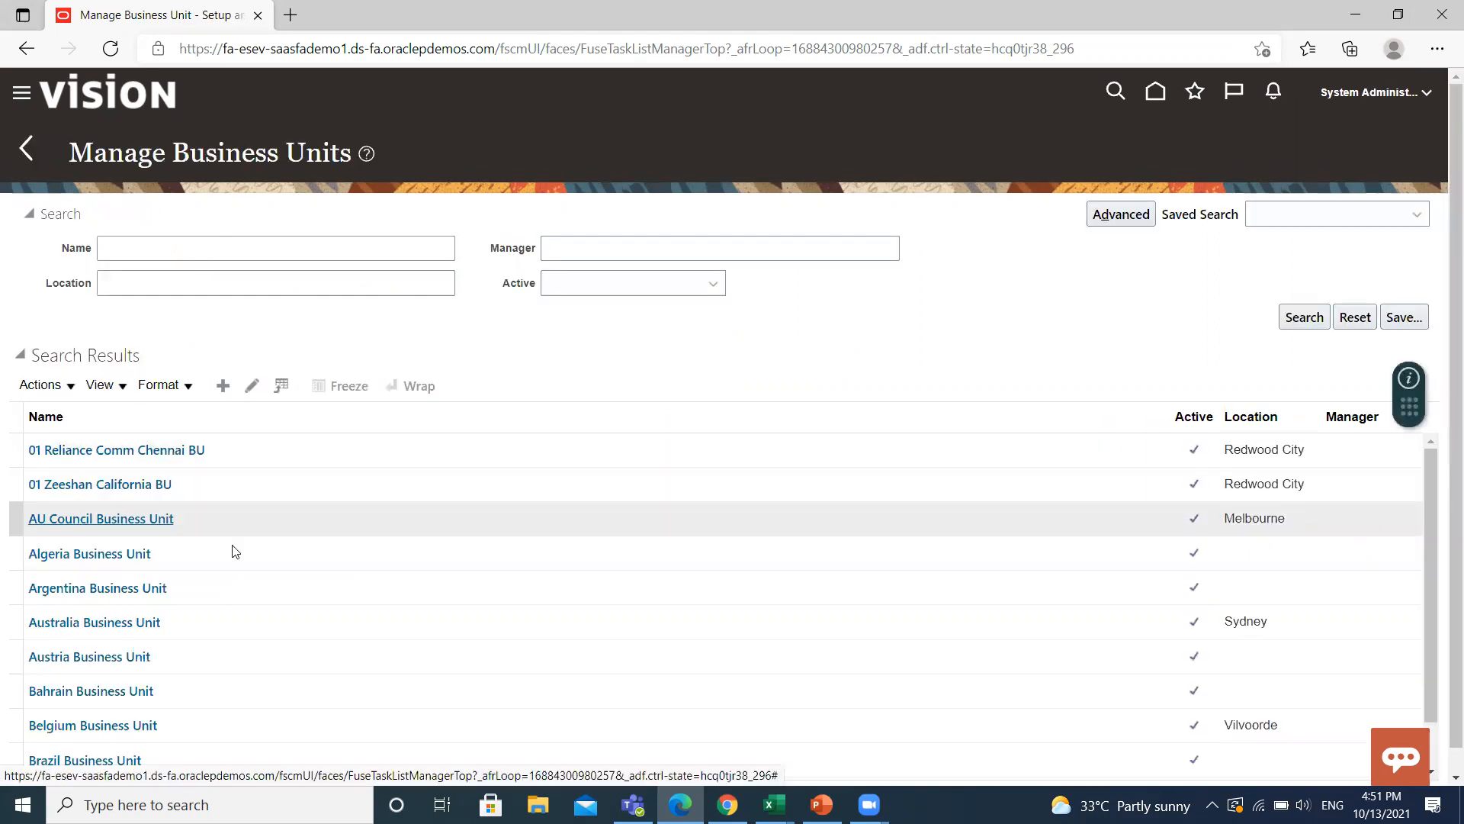
Step: Start a new business unit named "IND Business Unit" and open the search for its manager
scroll(257, 550, down, 3)
scroll(272, 546, up, 2)
click(222, 386)
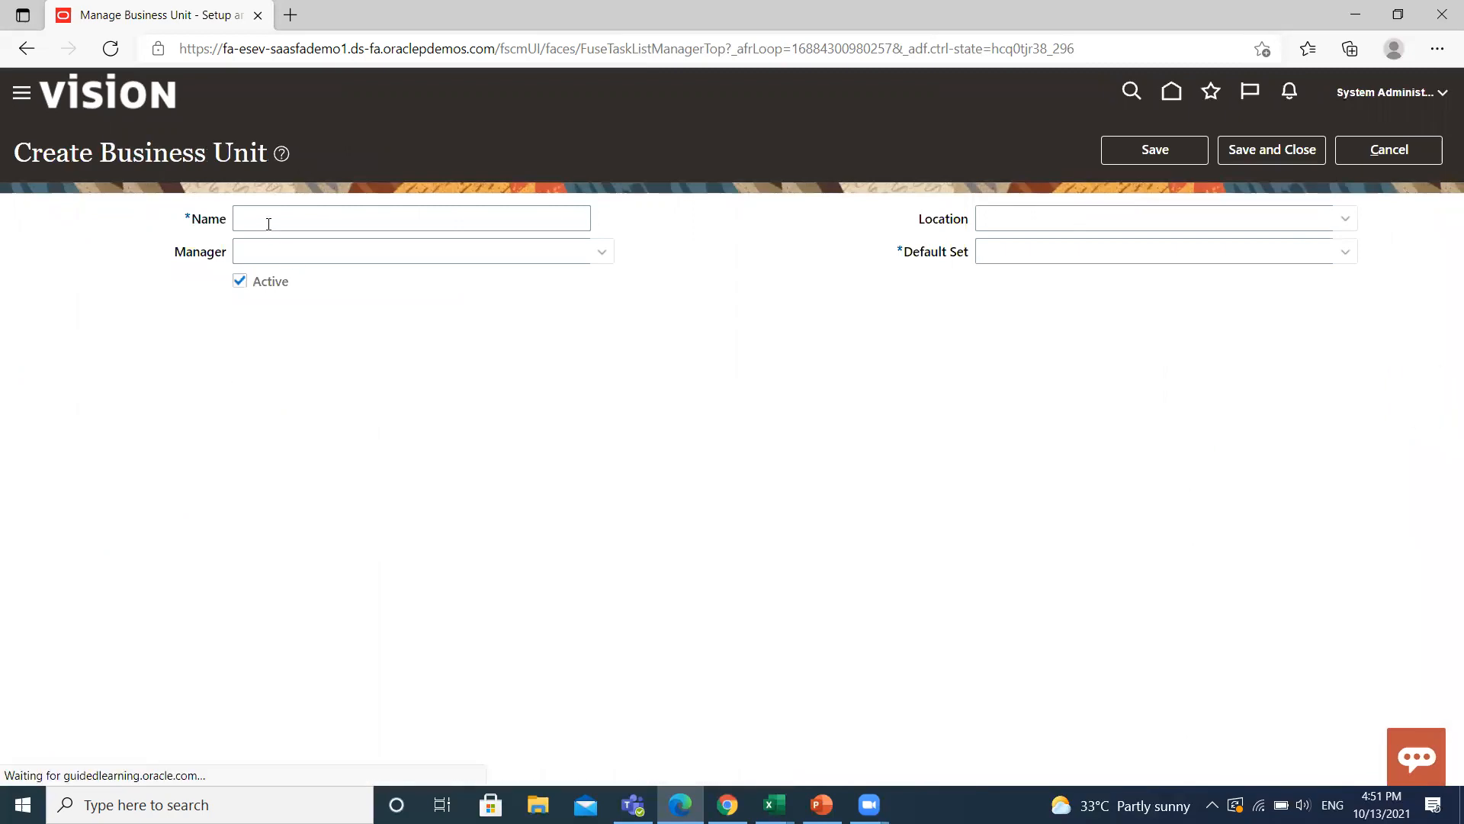
click(266, 221)
text(IND)
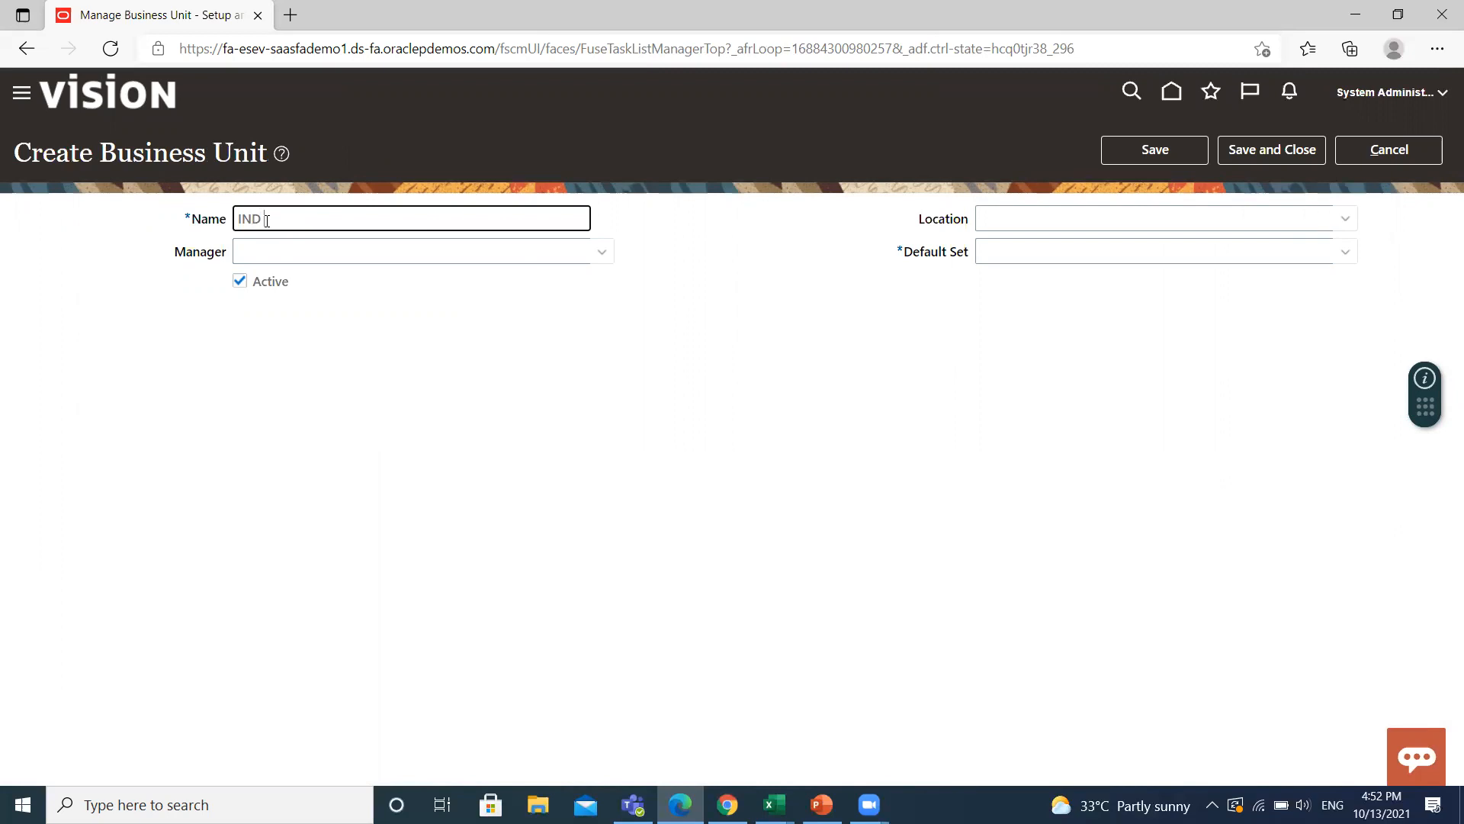
text( Business Unit)
click(604, 257)
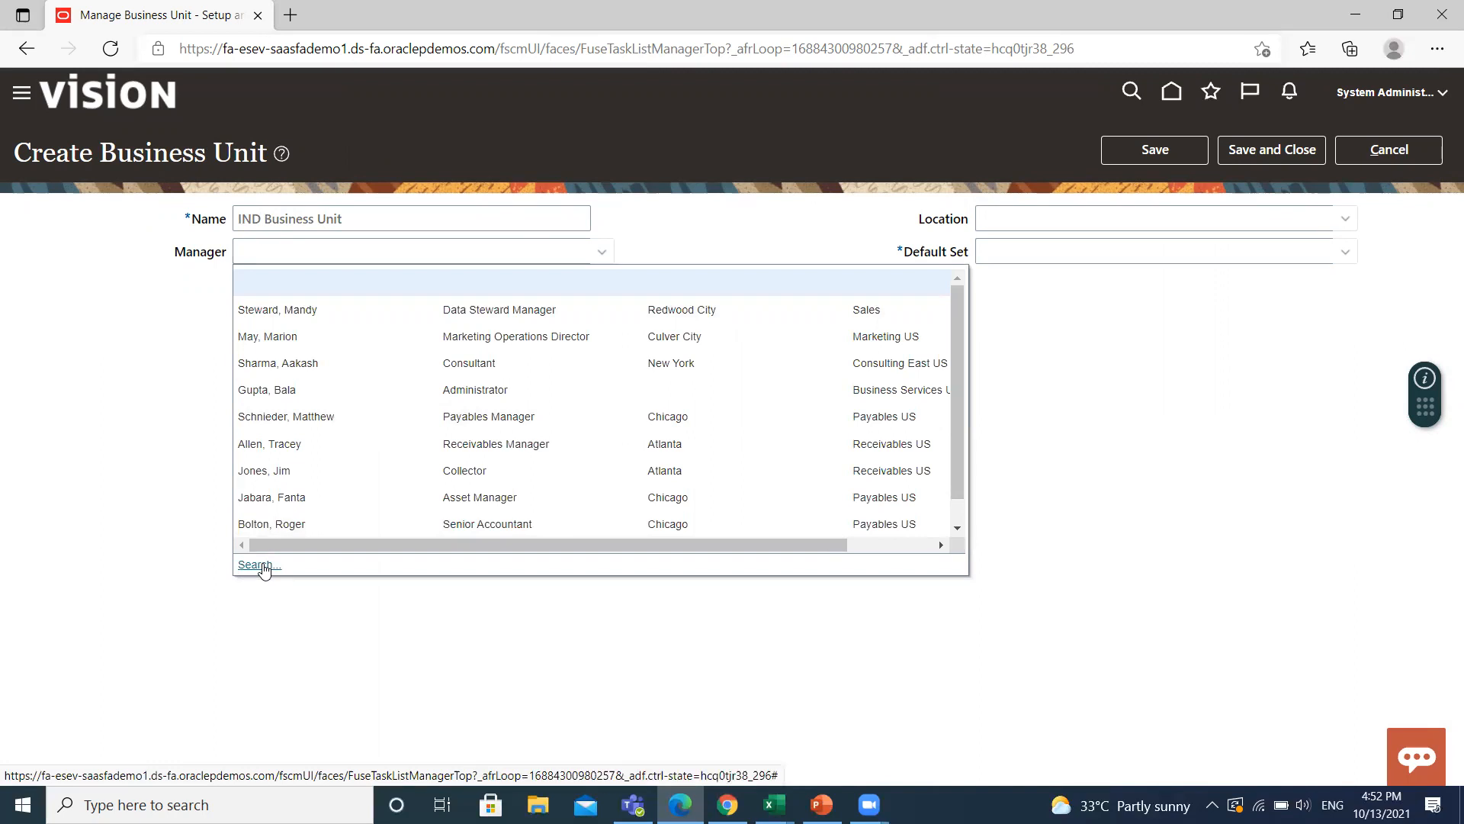
click(259, 565)
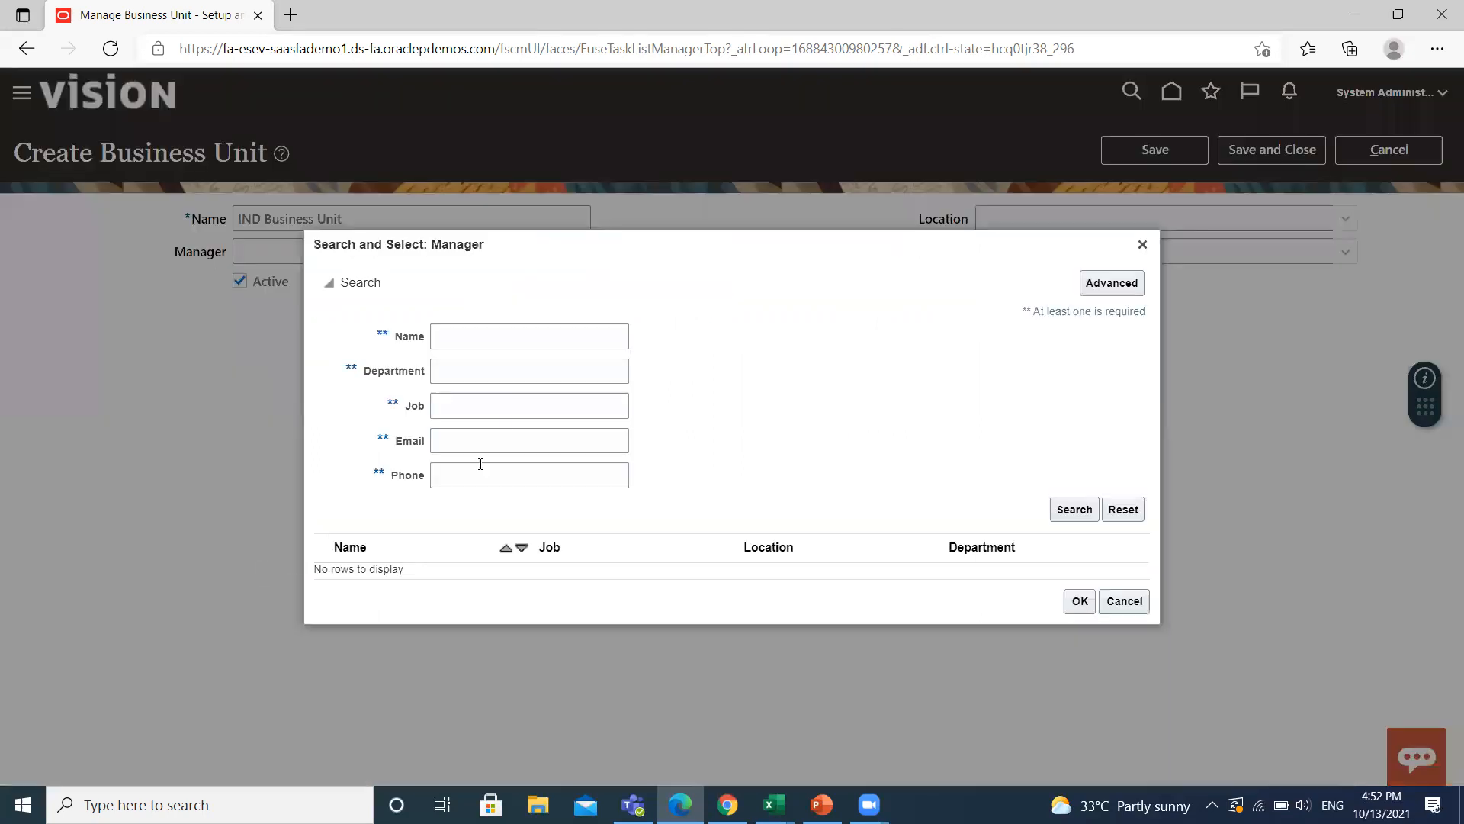
Step: Try to find the manager by first name, and clear the name criterion
click(453, 337)
text(anitha)
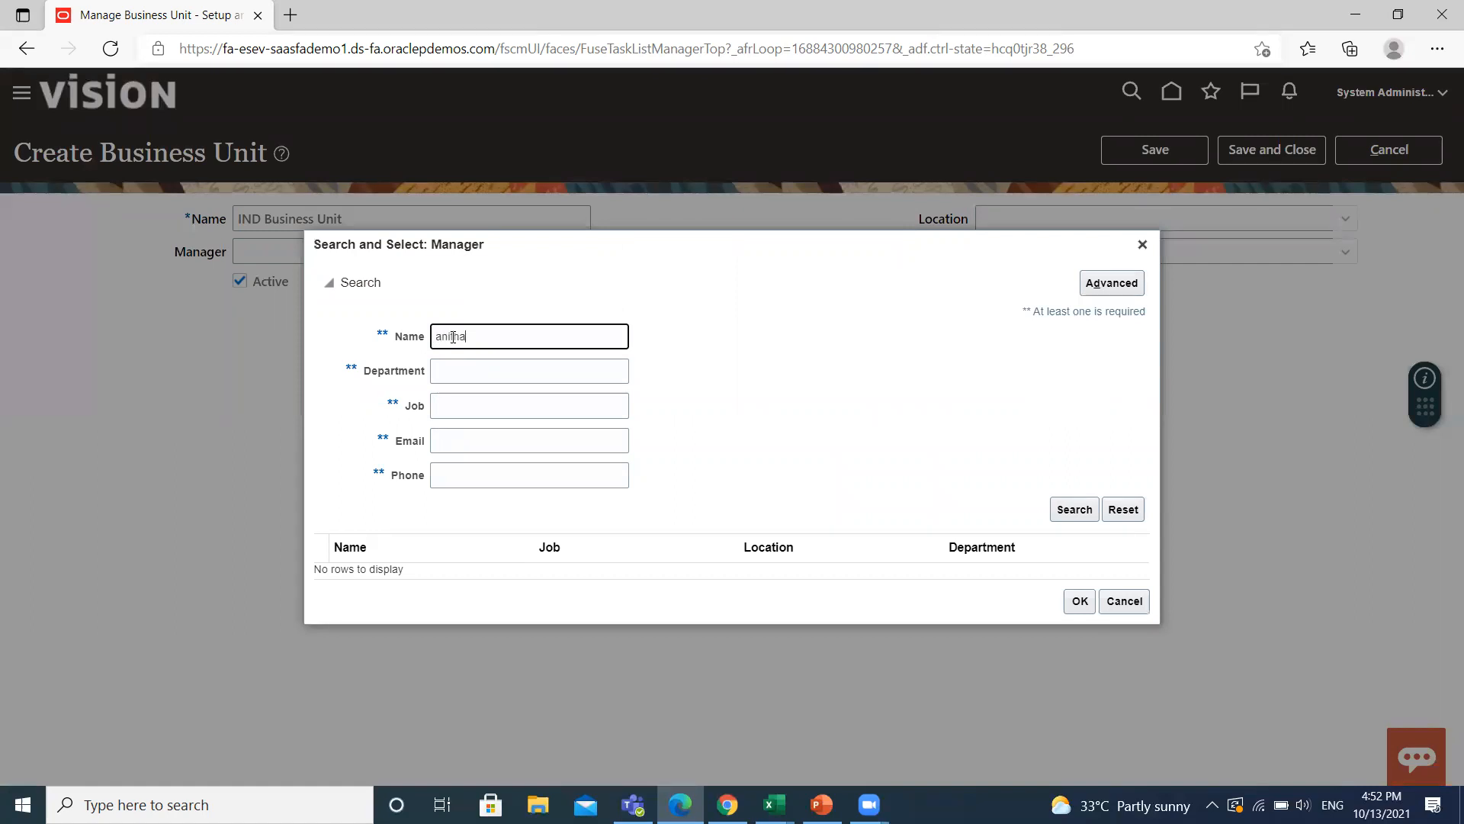
click(1074, 508)
click(1075, 508)
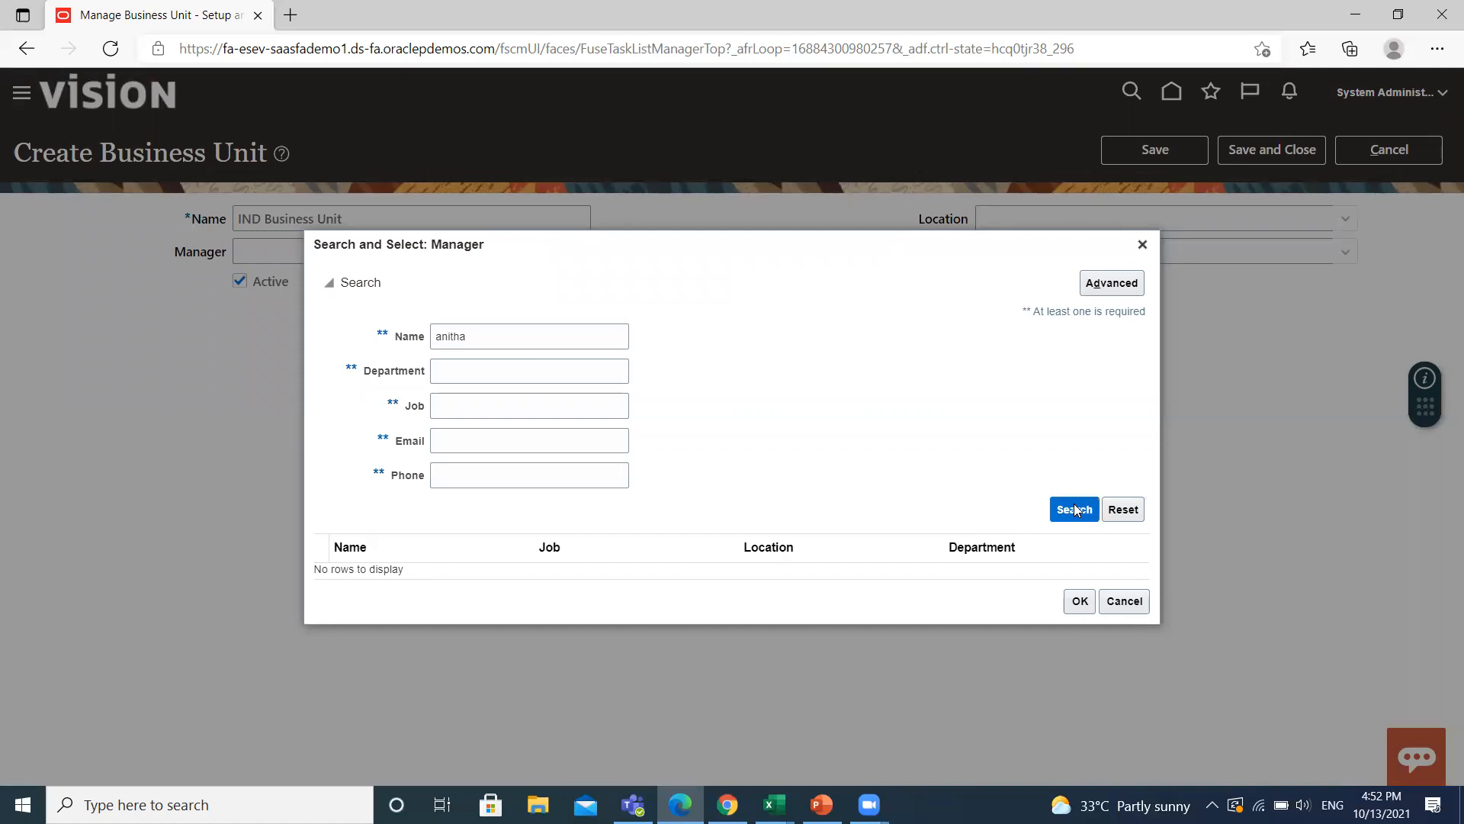
click(493, 337)
key(BackSpace)
key(BackSpace)
key(BackSpace)
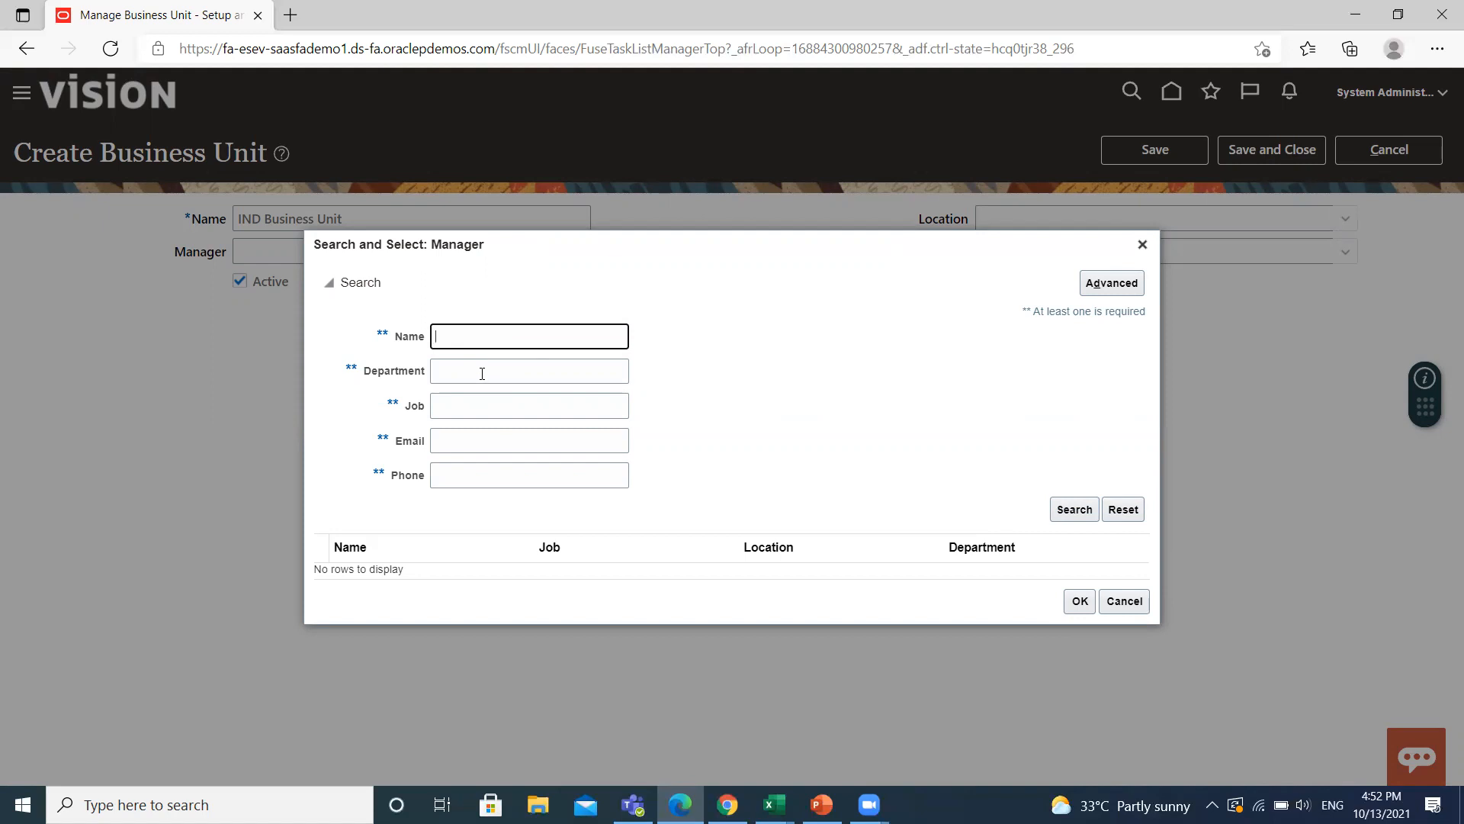
Step: Search managers by the Finance department and assign the Finance Director of Finance IN in New Delhi as manager
click(482, 372)
text(Finance)
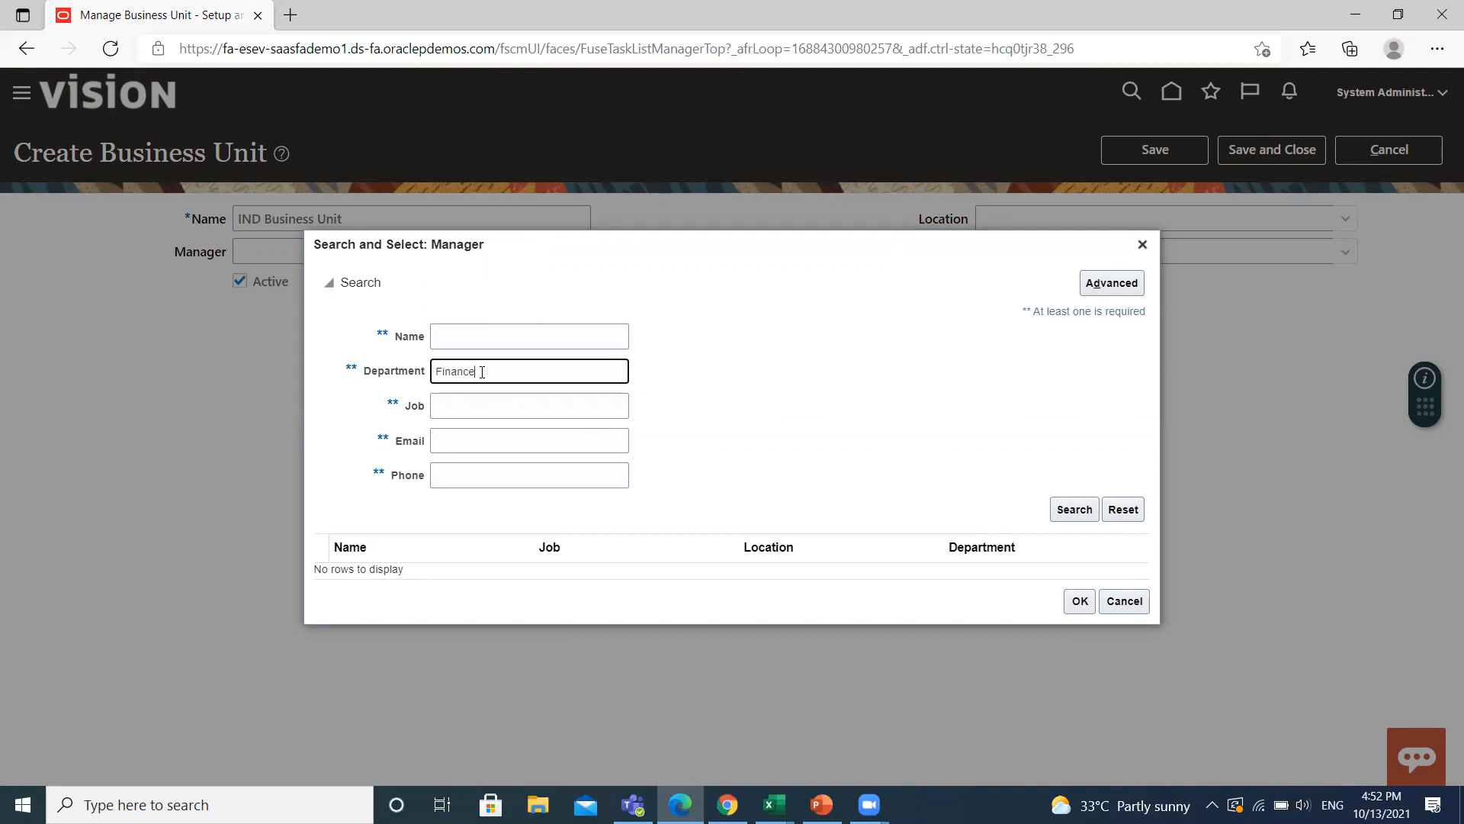
click(1074, 509)
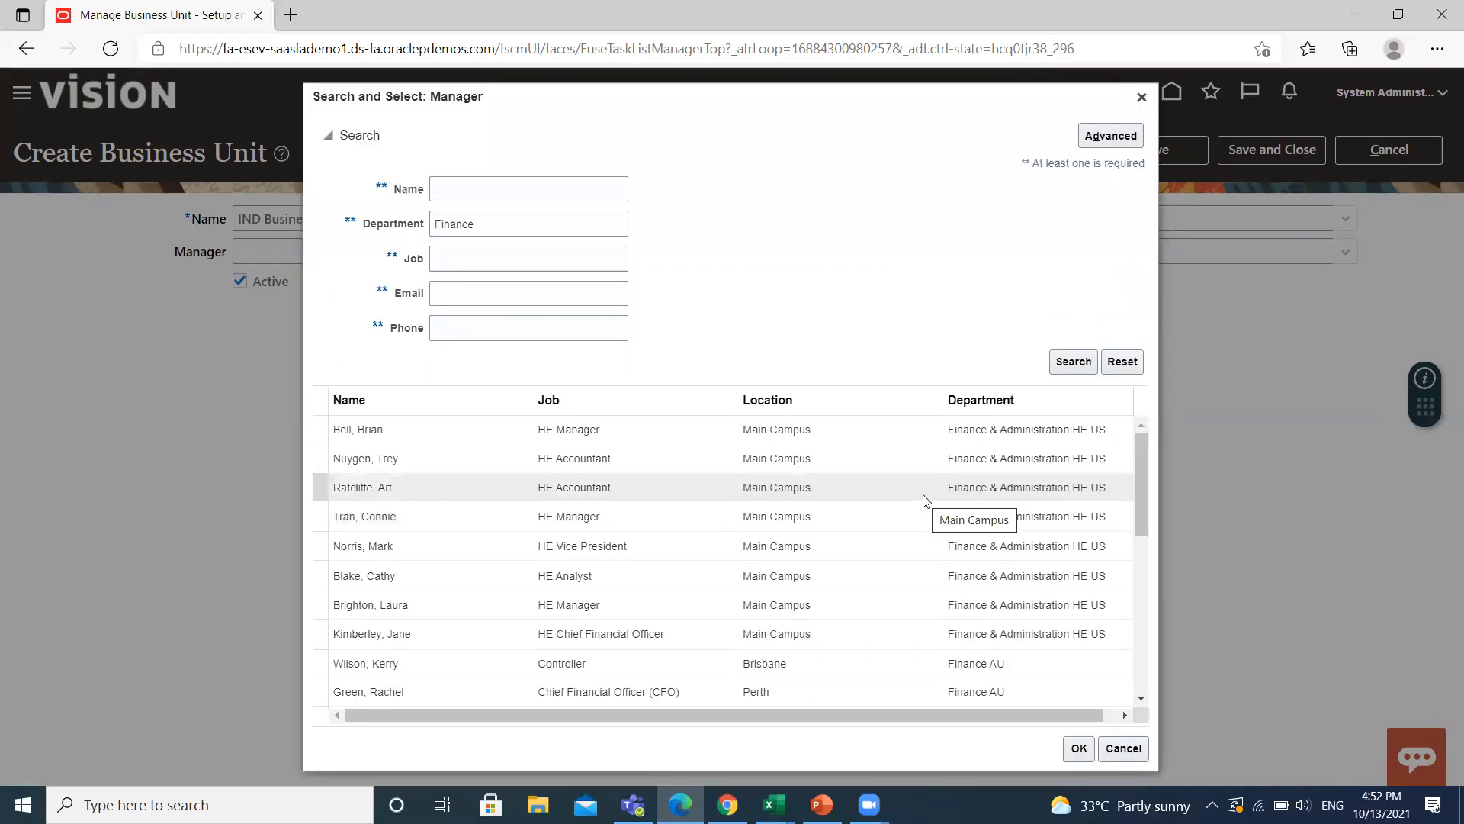
scroll(915, 499, down, 5)
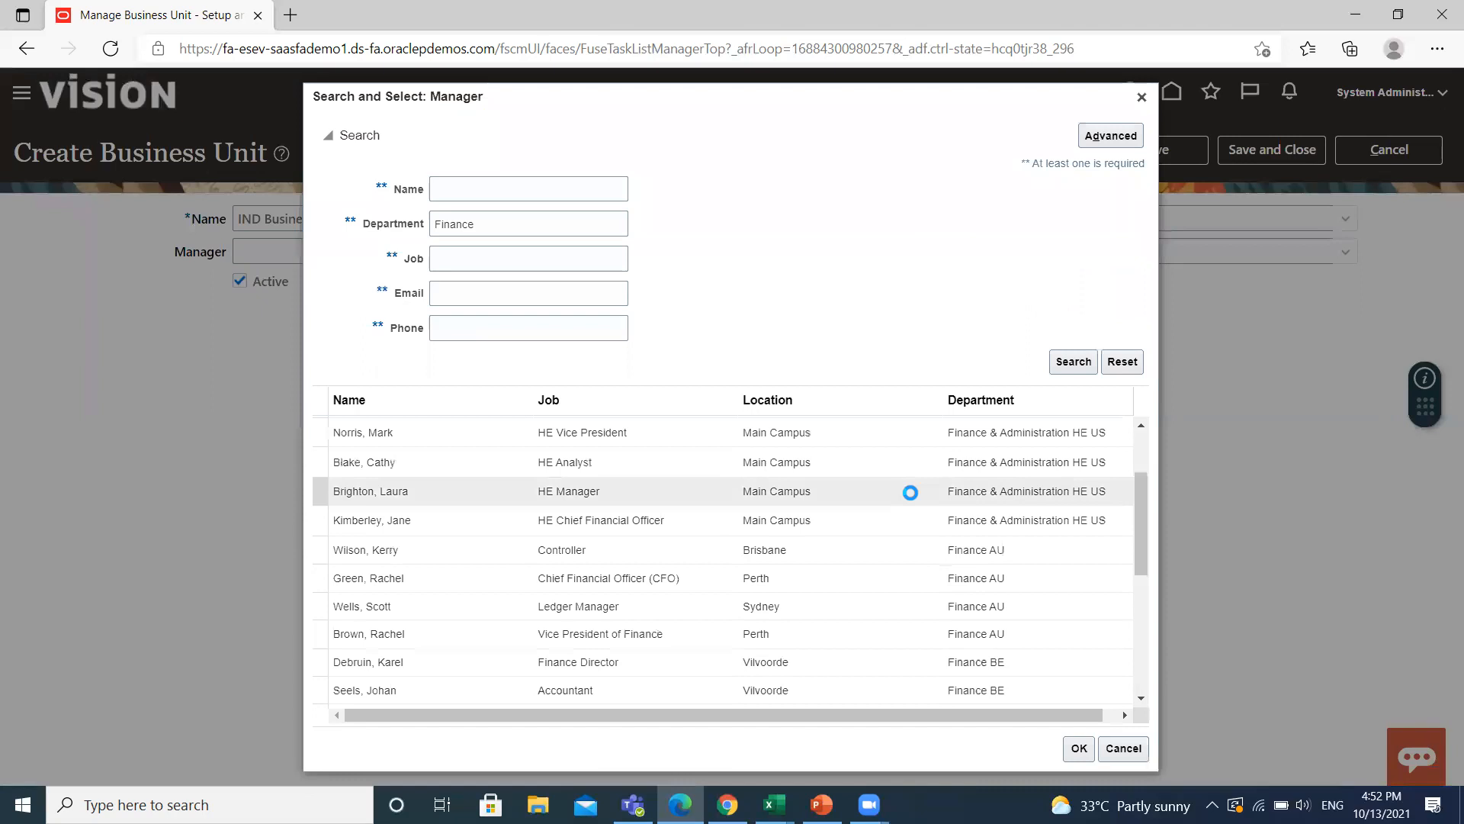
scroll(910, 493, down, 8)
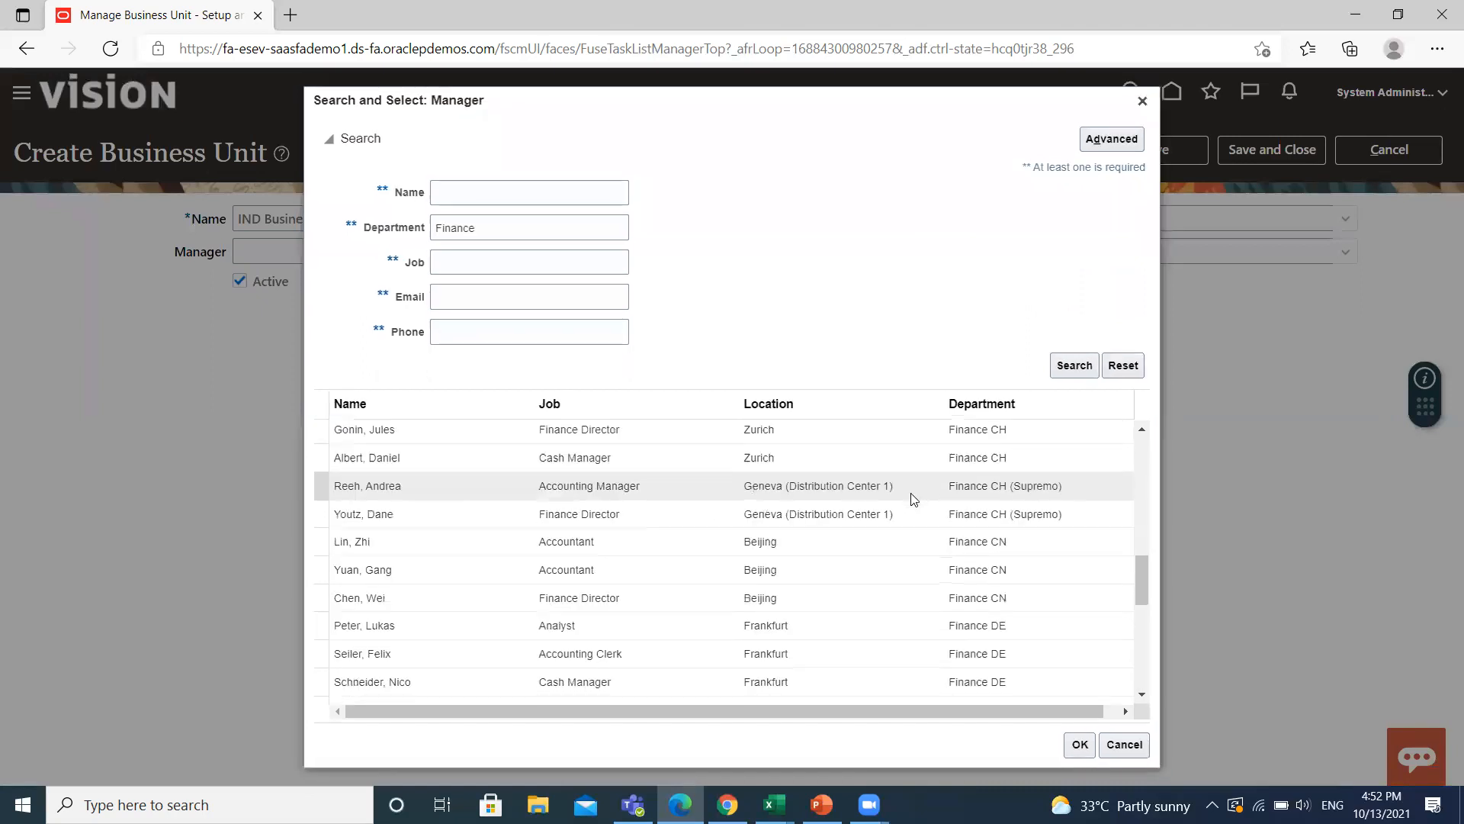
scroll(911, 493, down, 5)
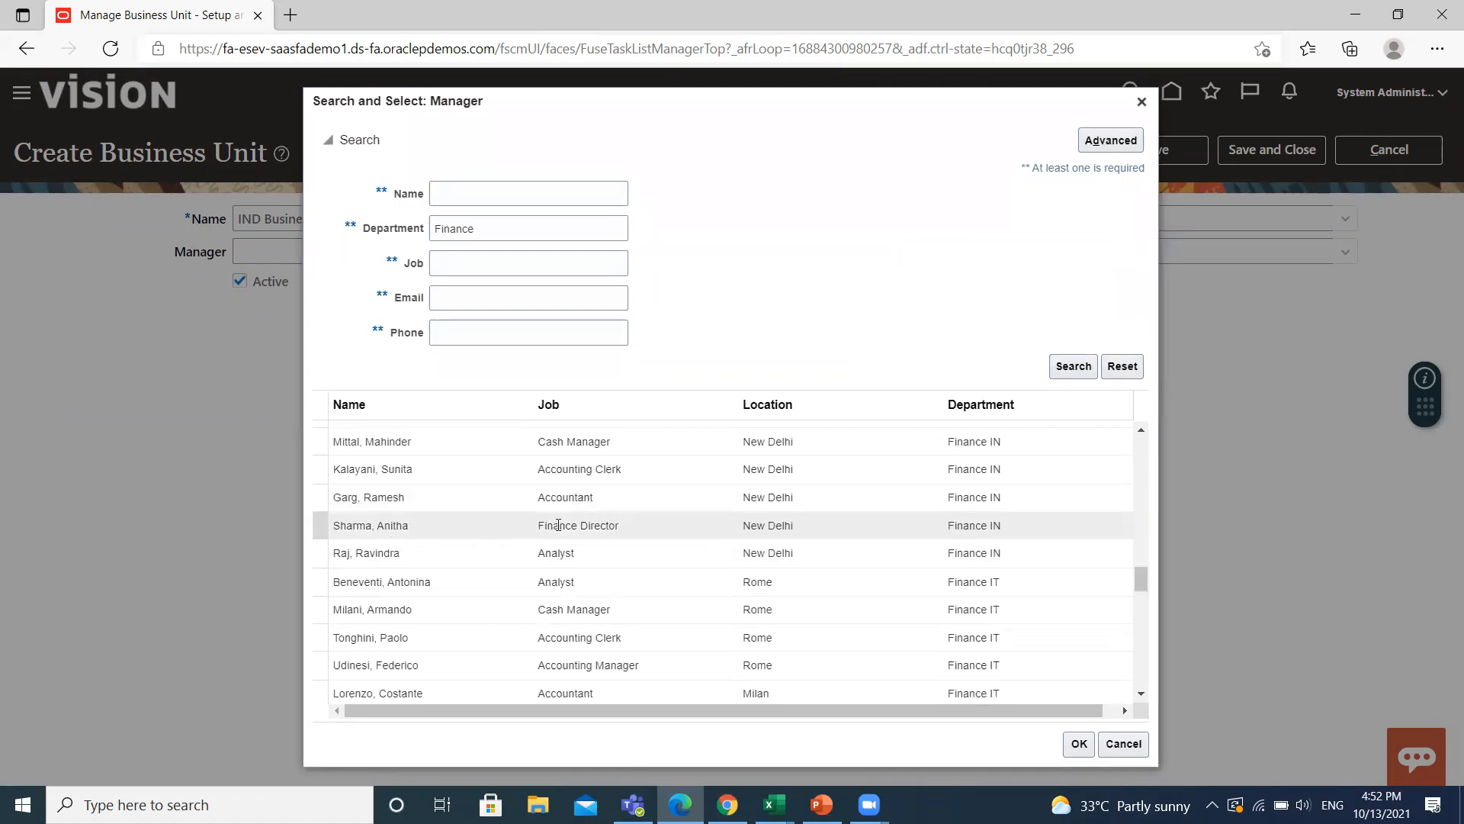
click(466, 534)
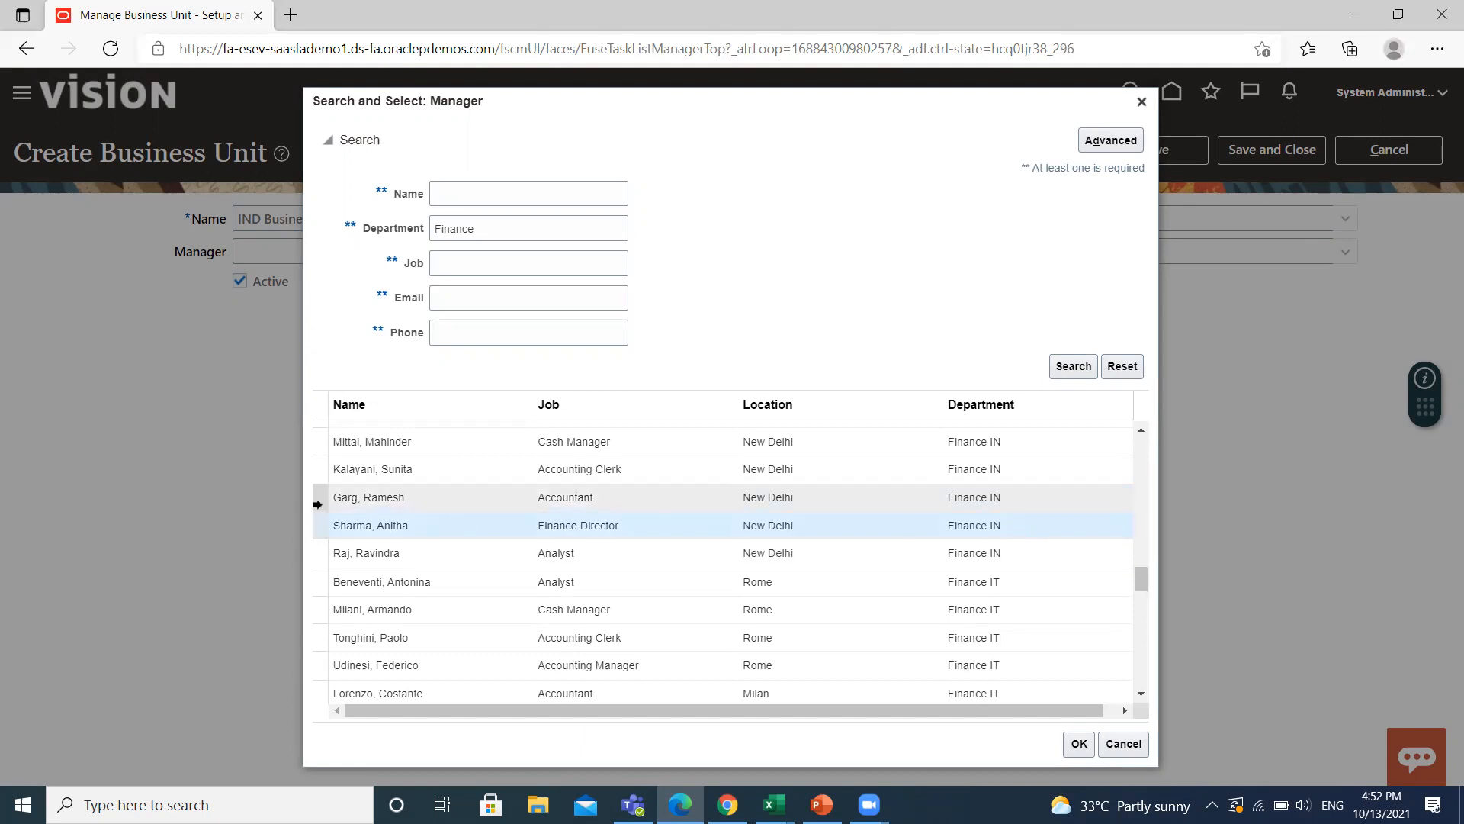
click(1079, 744)
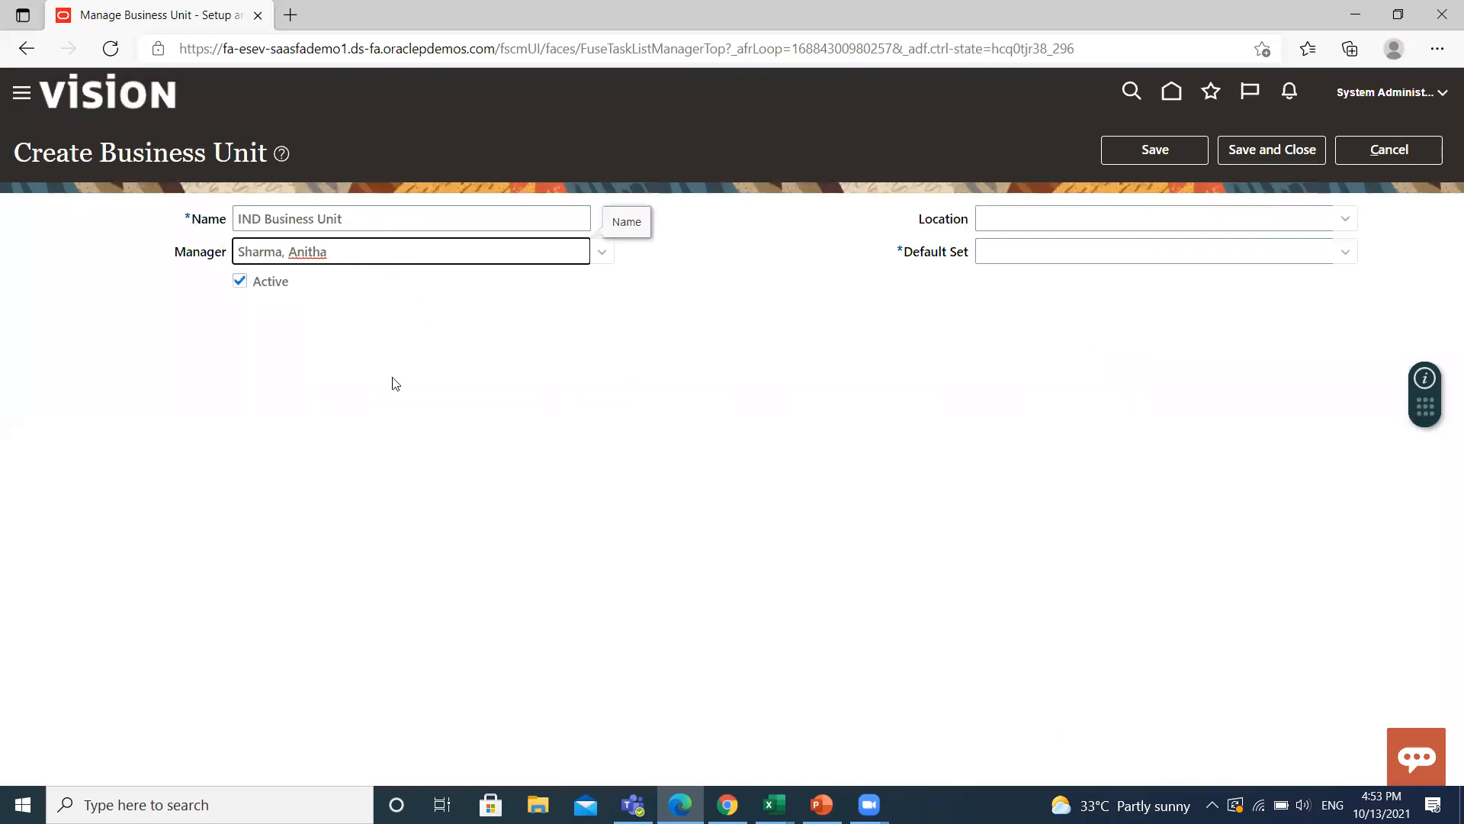
Step: Search locations for "Hyd" and set the business unit's location to Hyderabad
click(1345, 219)
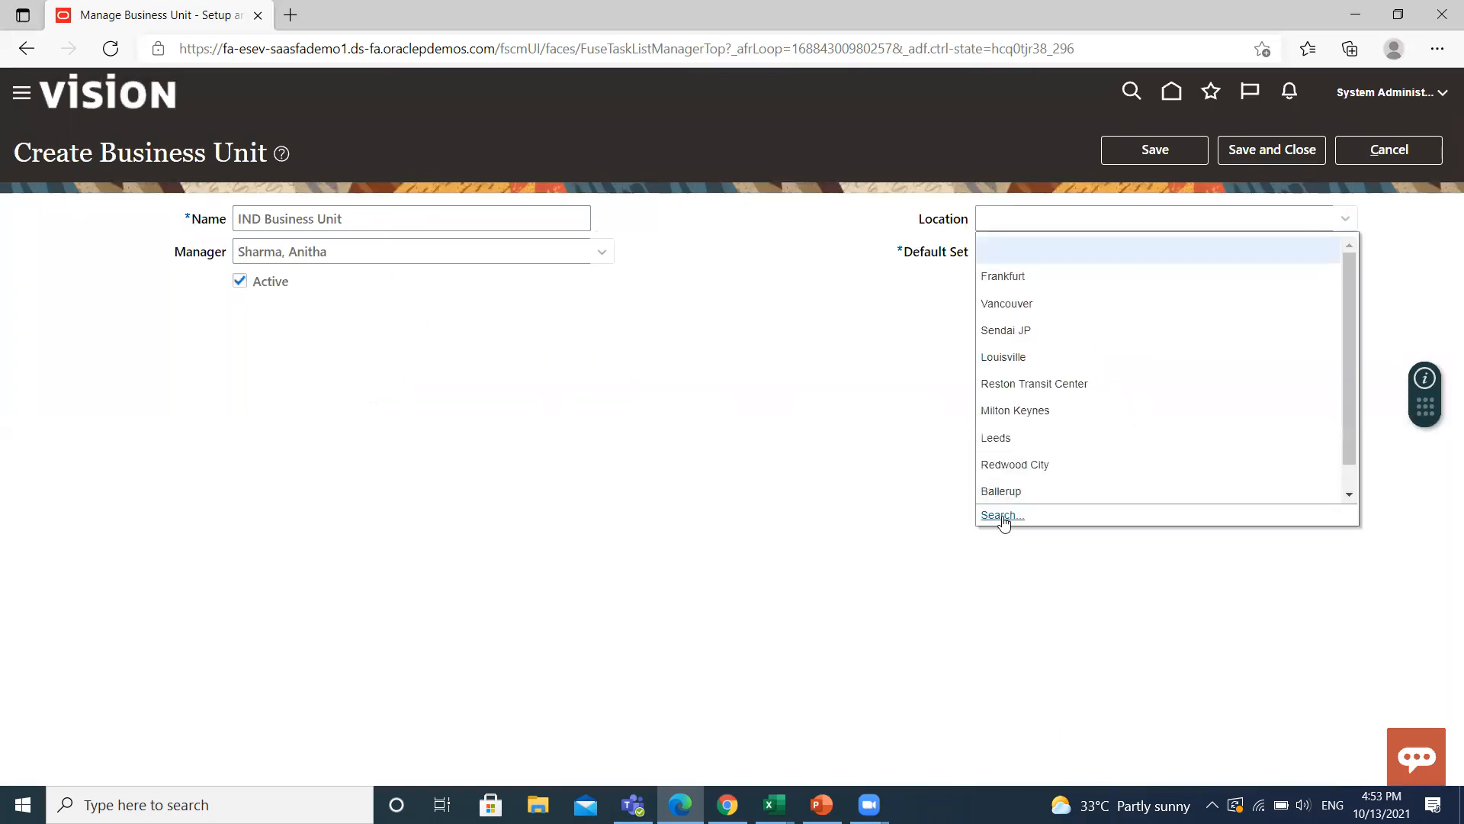
click(1003, 516)
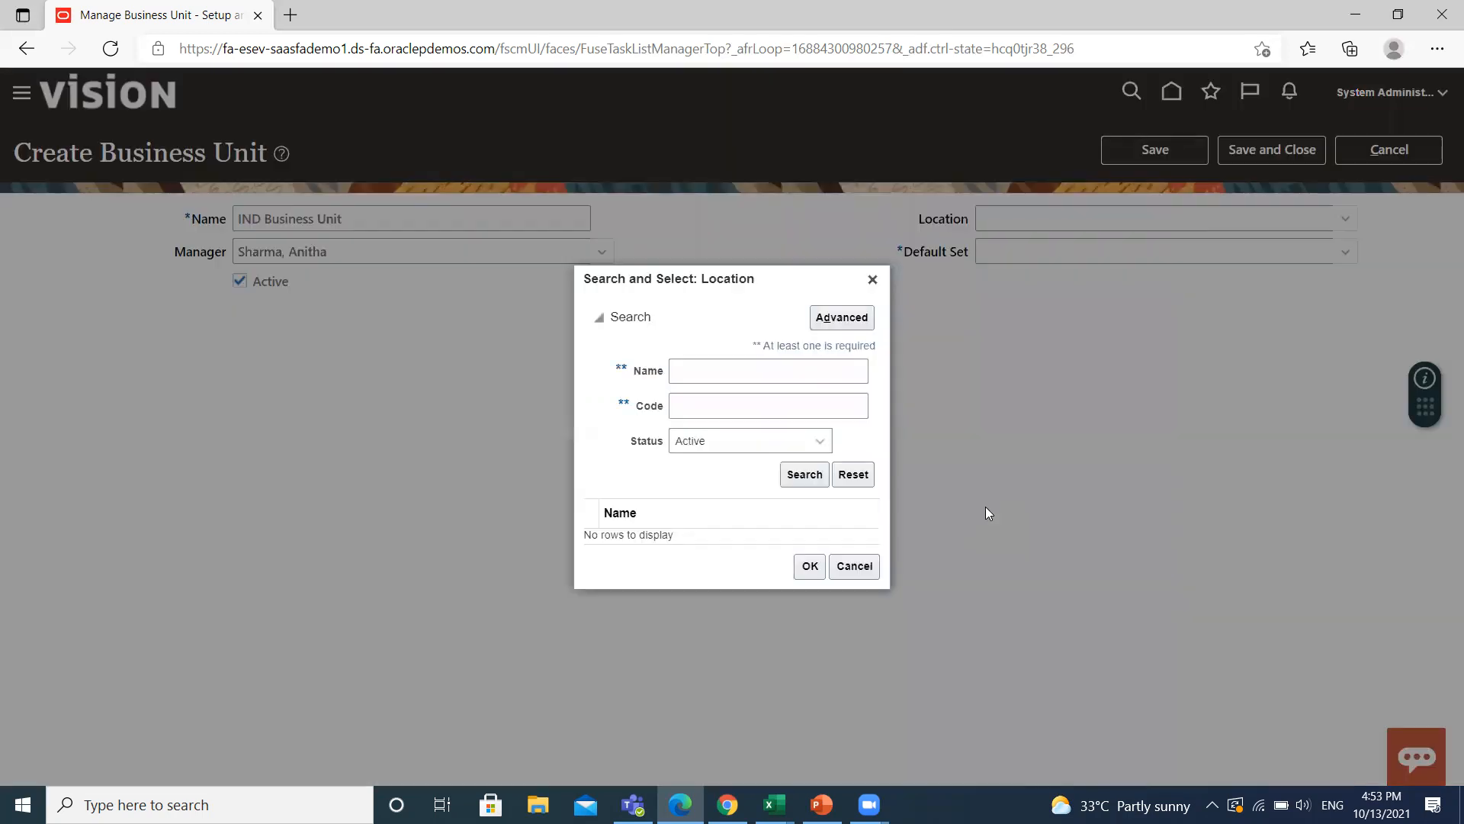
click(711, 369)
text(Hyd)
click(800, 474)
click(703, 528)
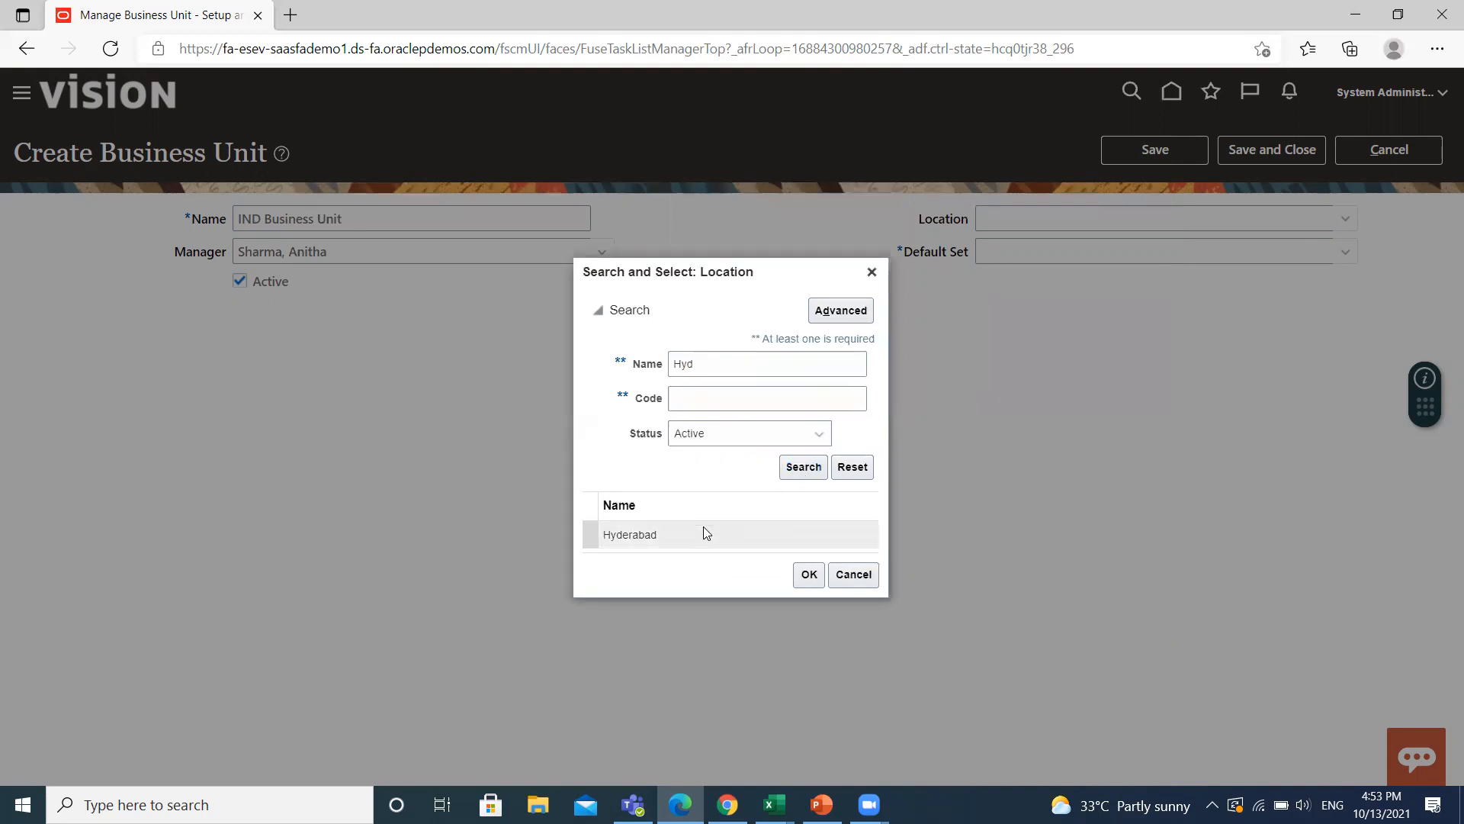
click(808, 578)
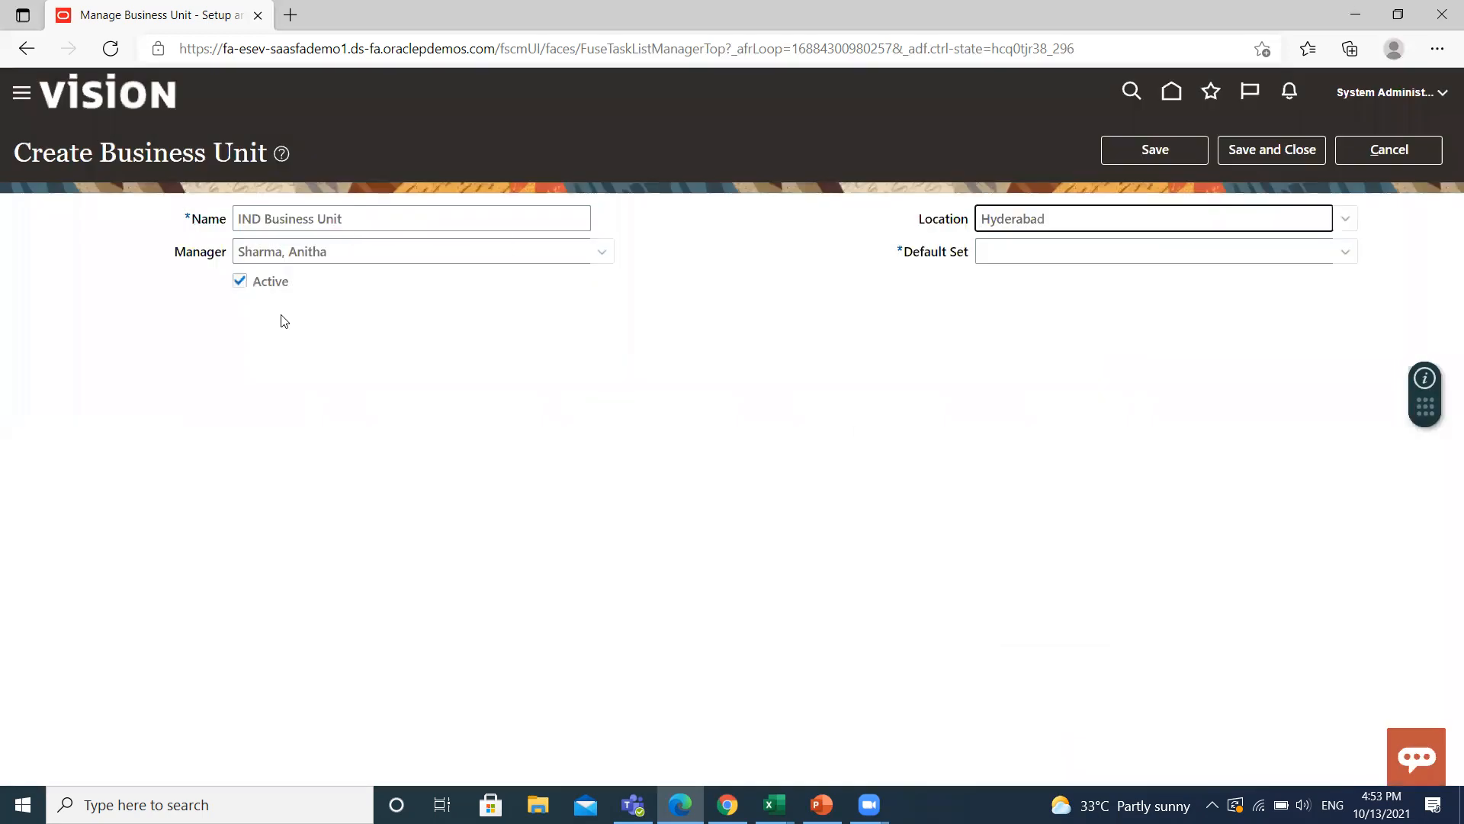
Step: Set the default set to BISP, found by the description "Custom RDS", and save and close the business unit
click(1342, 253)
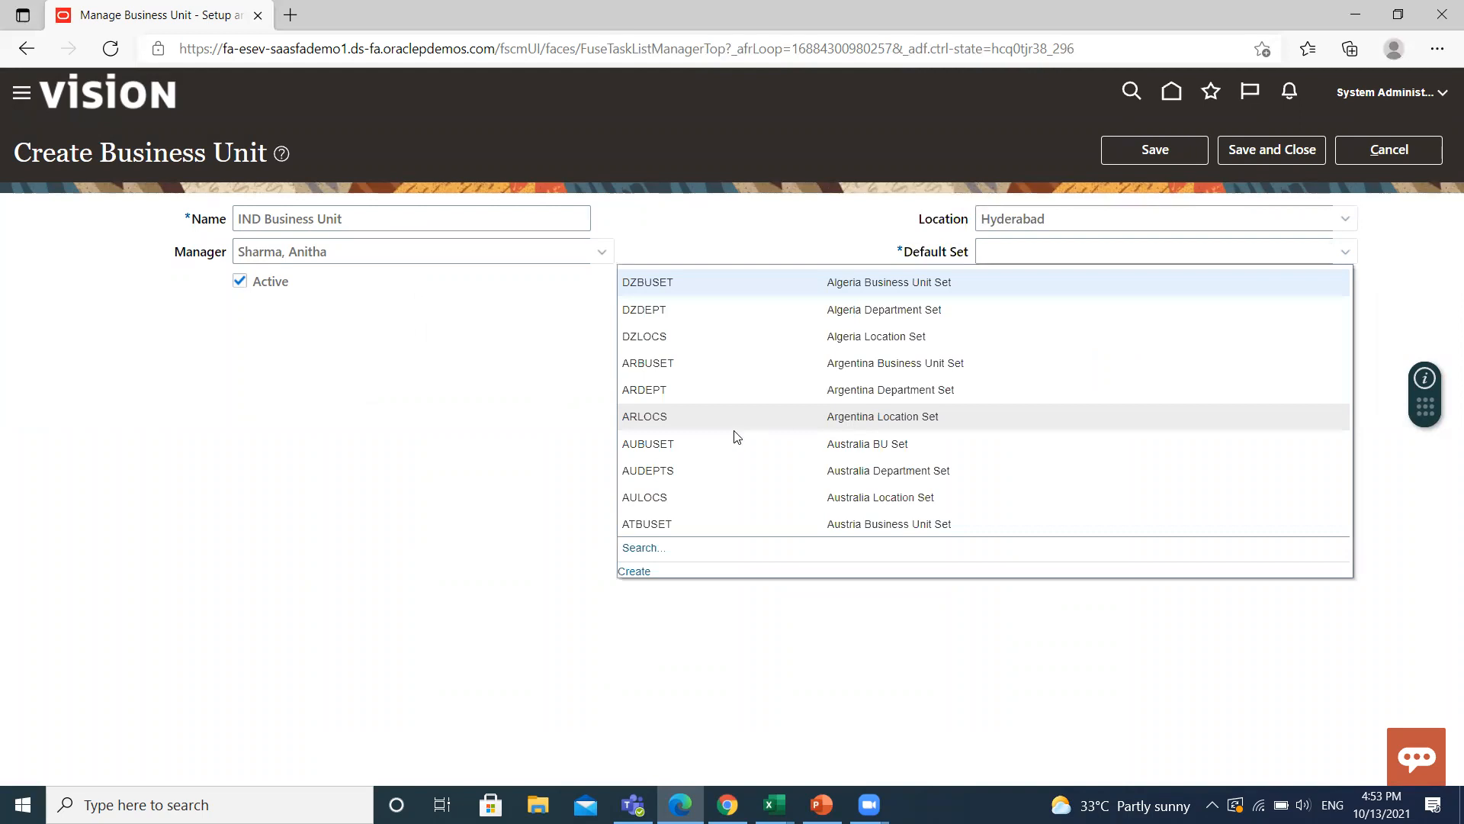
click(643, 548)
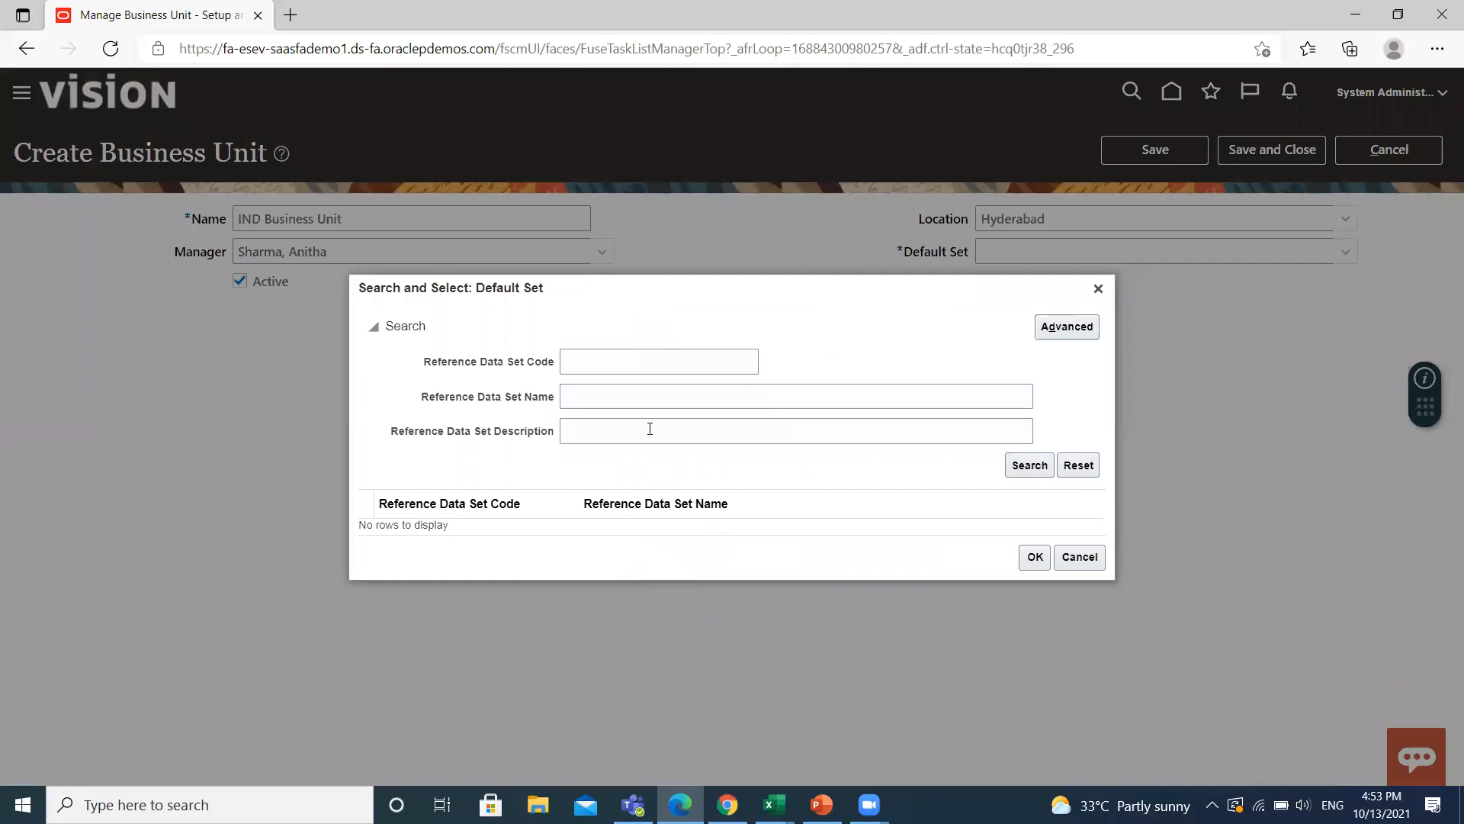
click(603, 430)
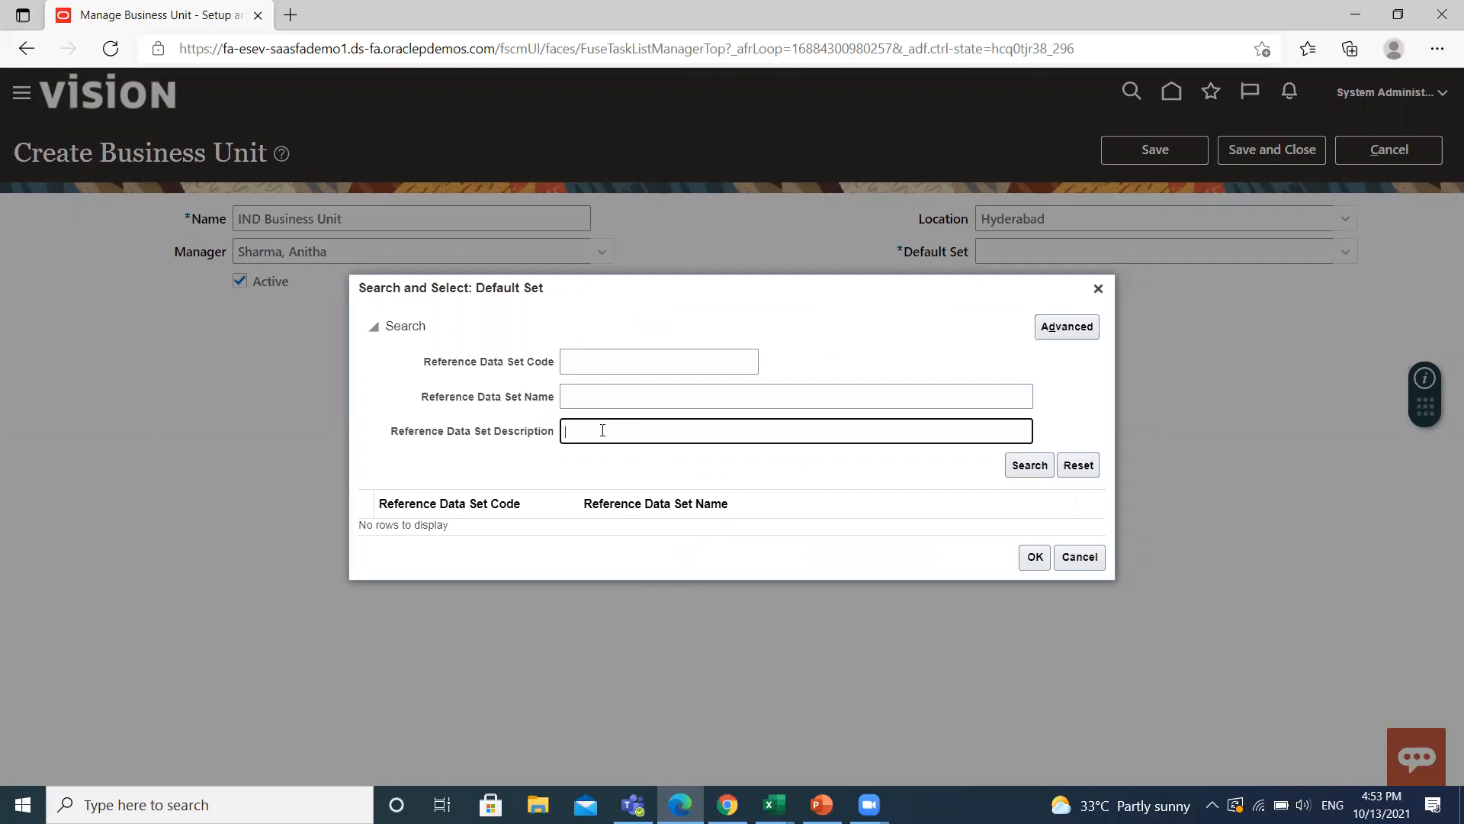
text(Custom RDS)
click(1029, 465)
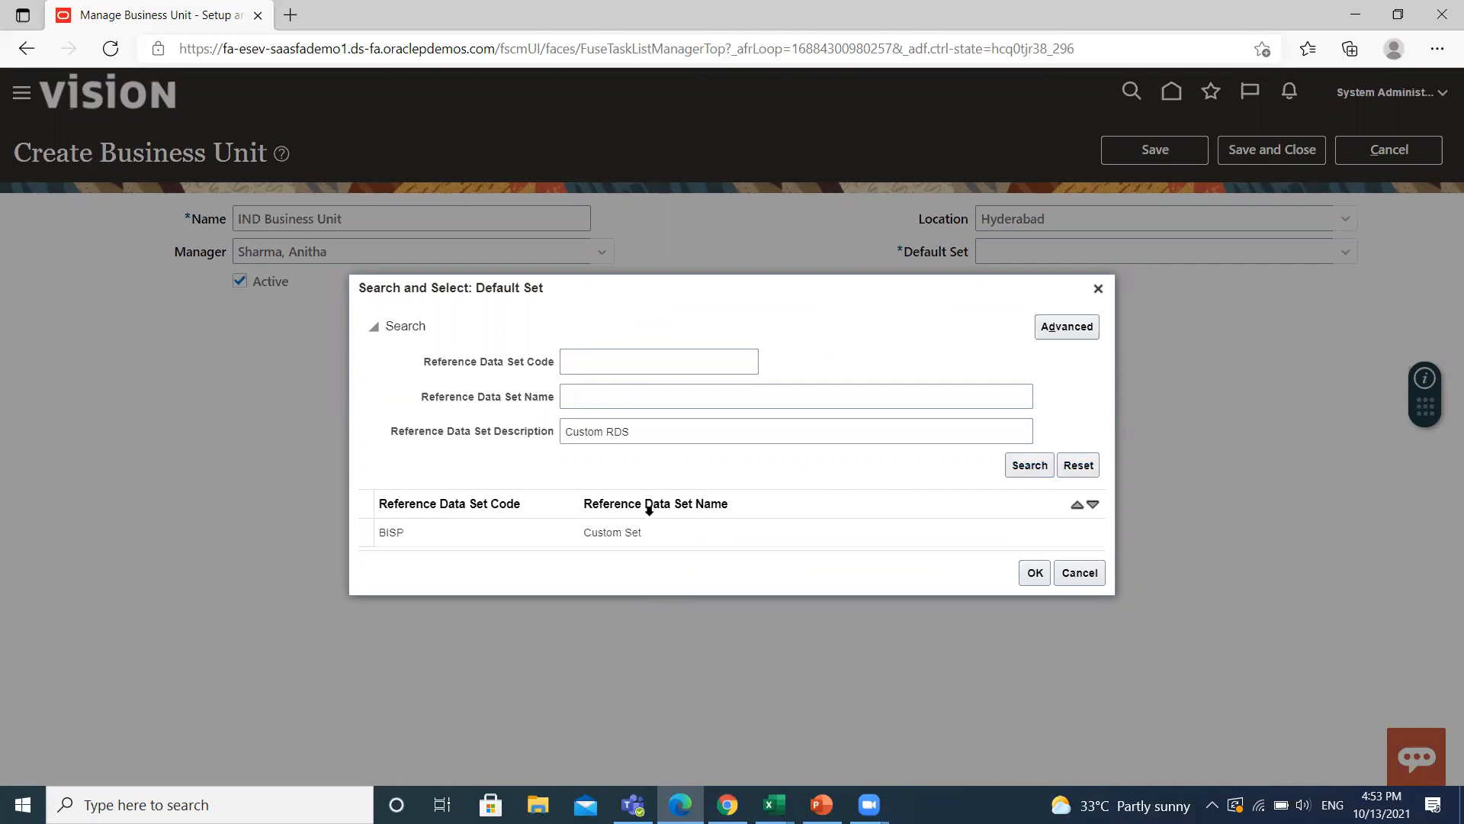
click(491, 530)
click(1034, 565)
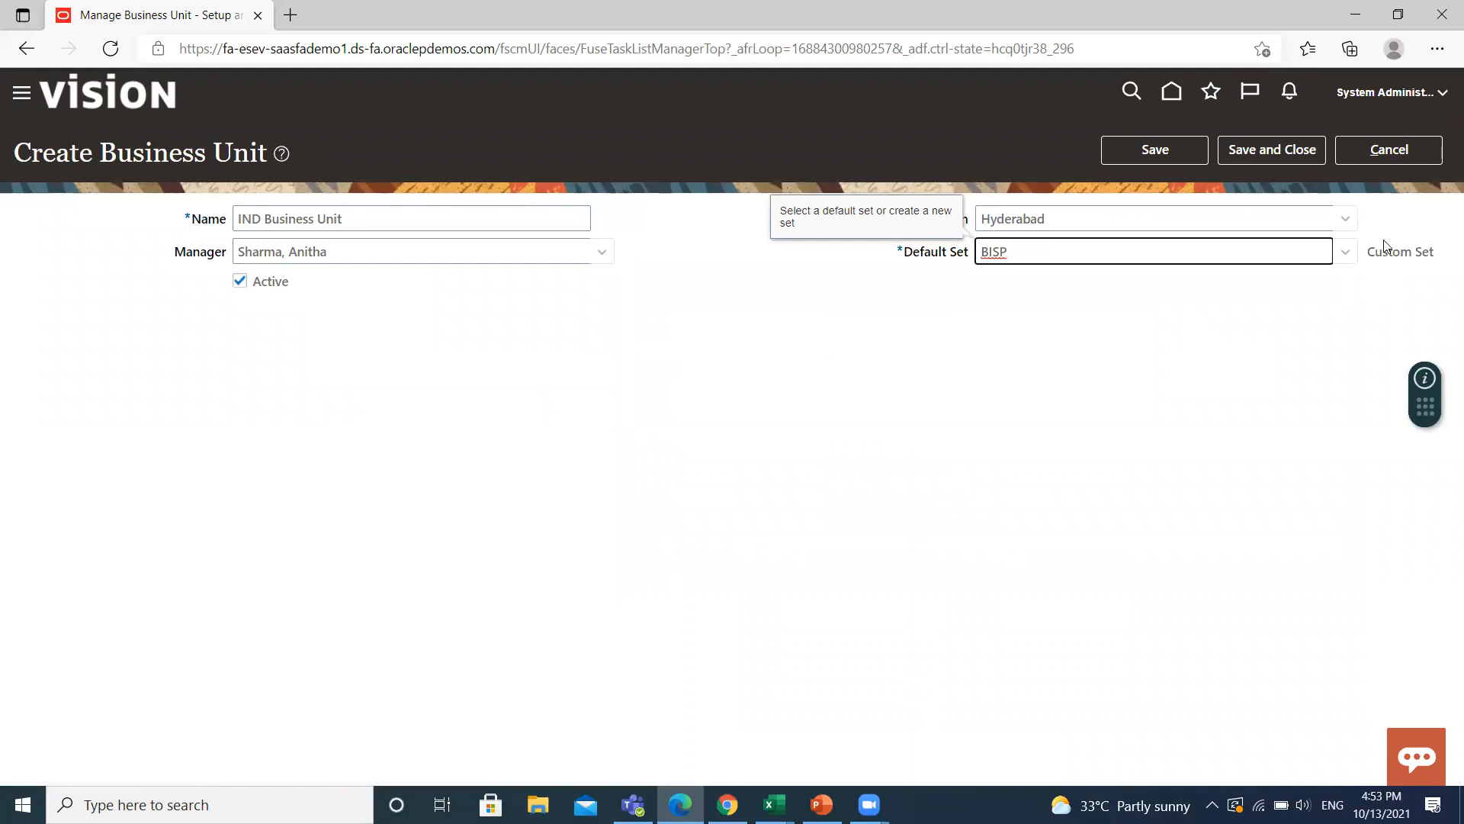
click(1168, 153)
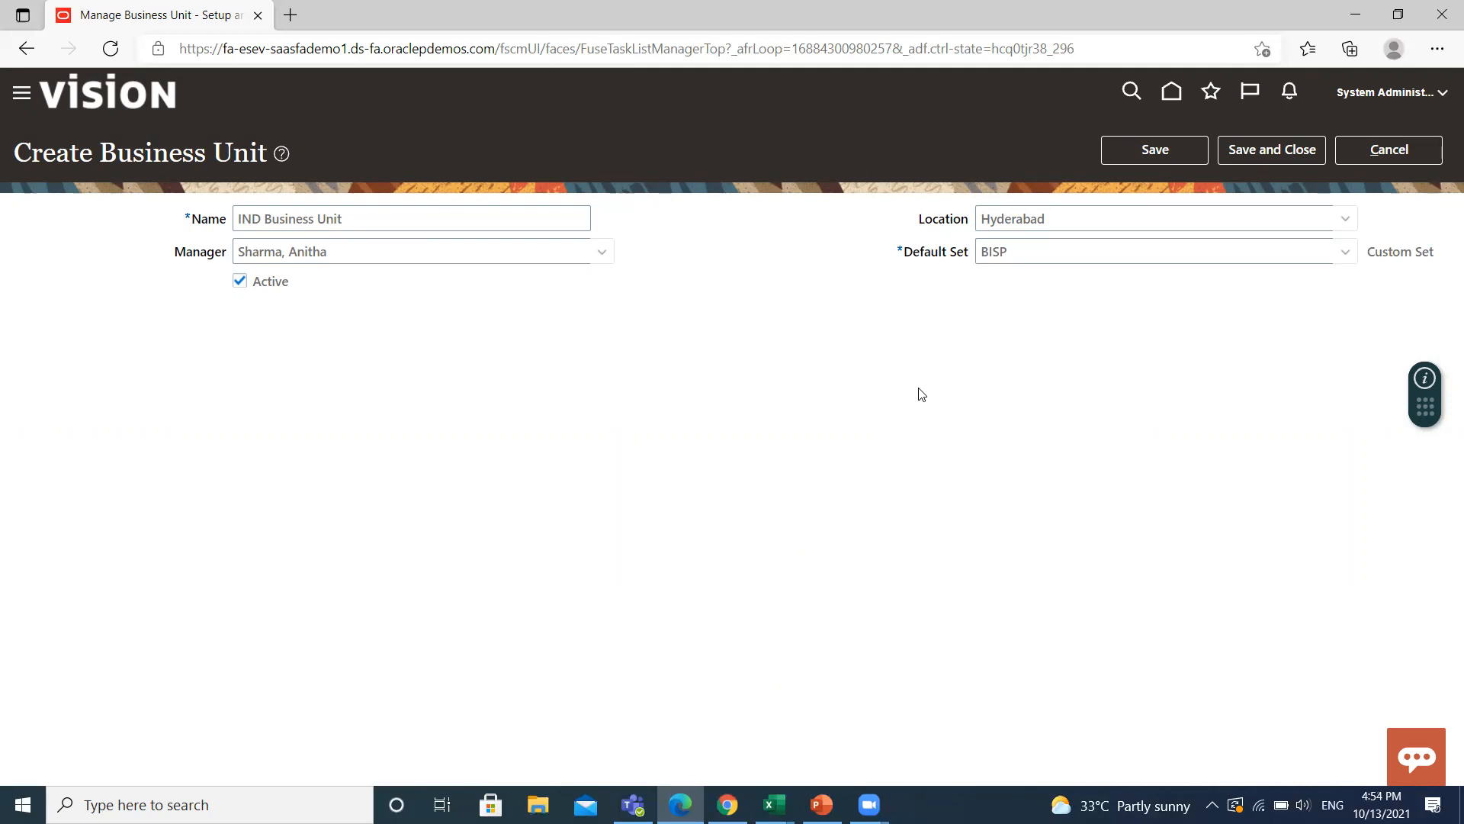
click(1266, 149)
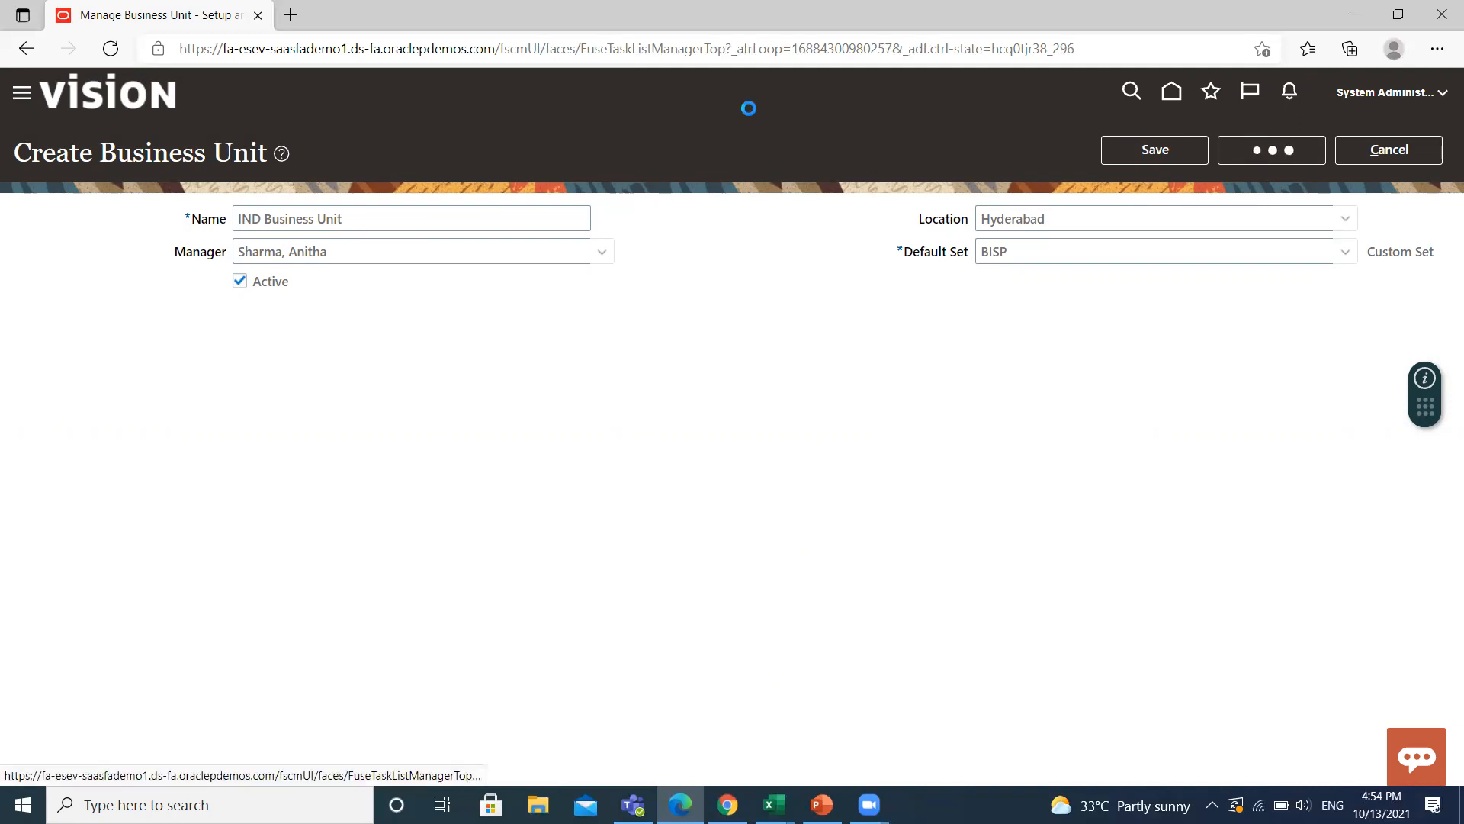